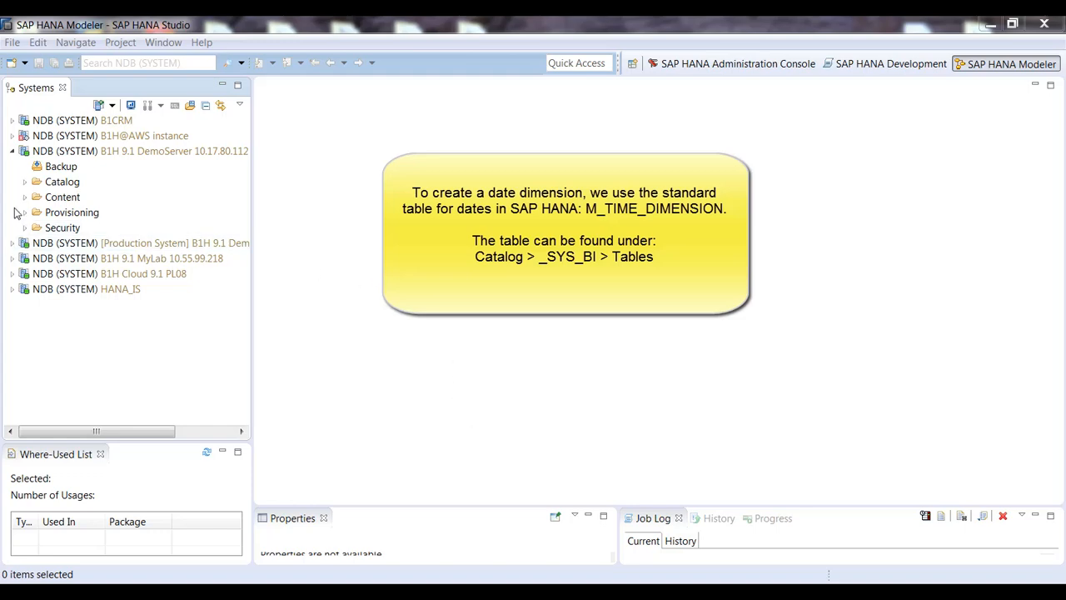
# Open the definition and then the content of the M_TIME_DIMENSION table from the _SYS_BI schema's tables in the Catalog.
pyautogui.click(24, 182)
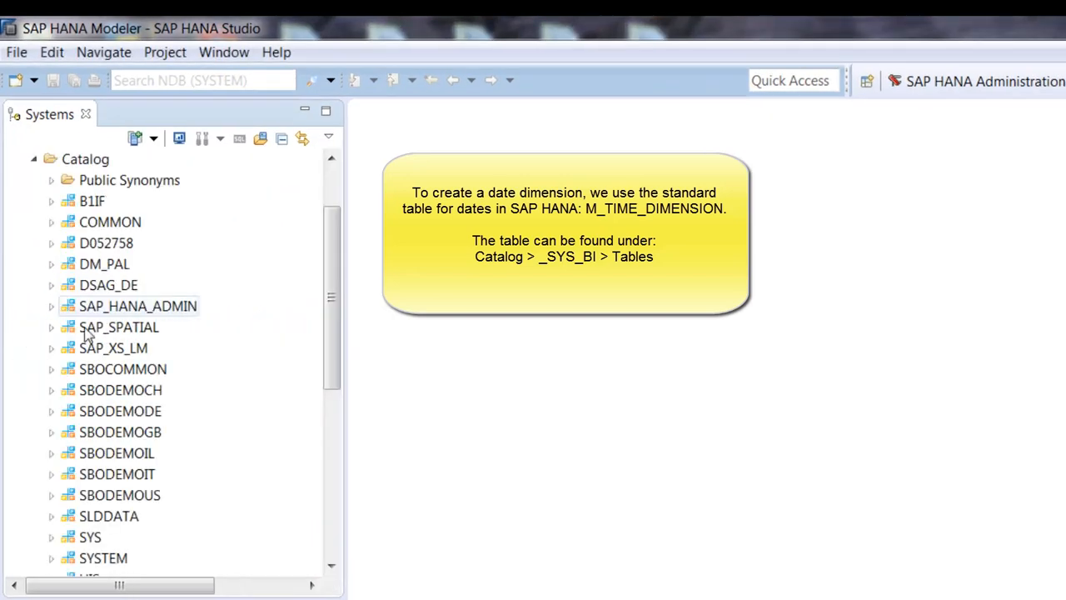
pyautogui.scroll(-3, 87, 333)
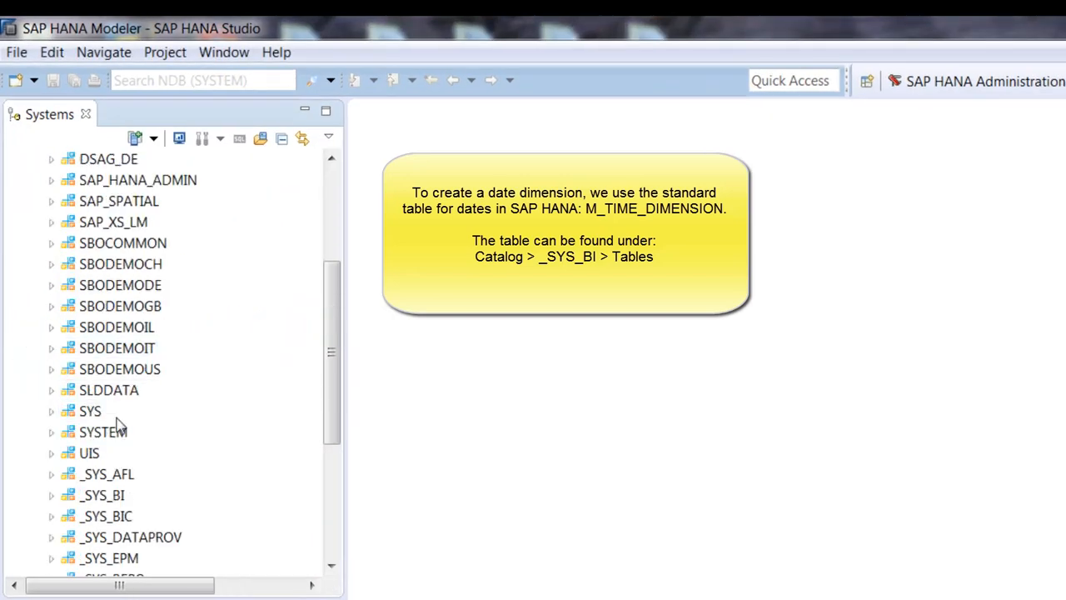
pyautogui.click(53, 431)
pyautogui.scroll(-2, 53, 437)
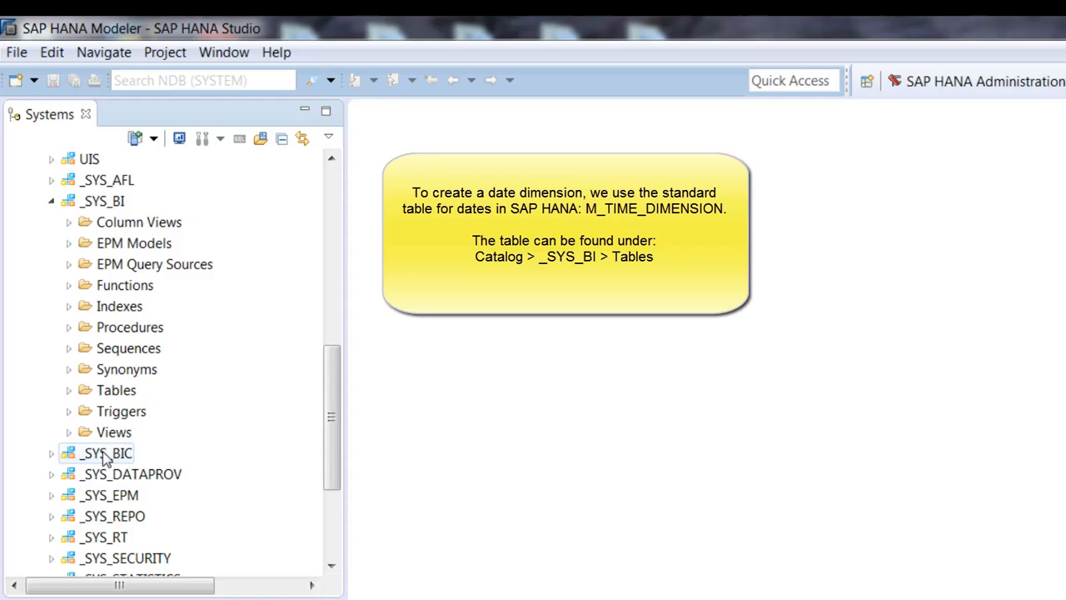
pyautogui.click(68, 390)
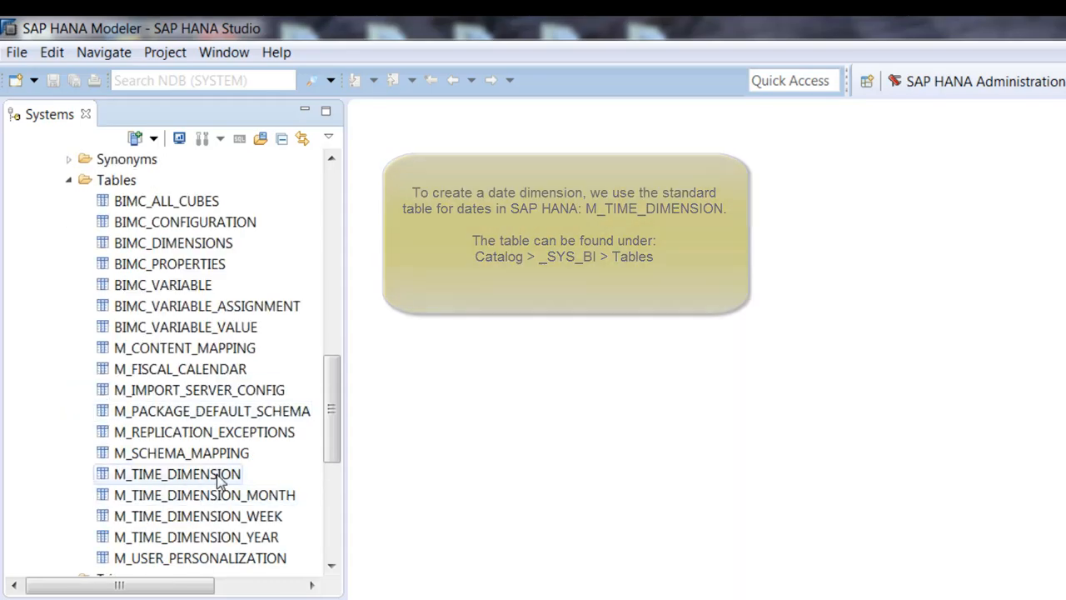
pyautogui.doubleClick(218, 482)
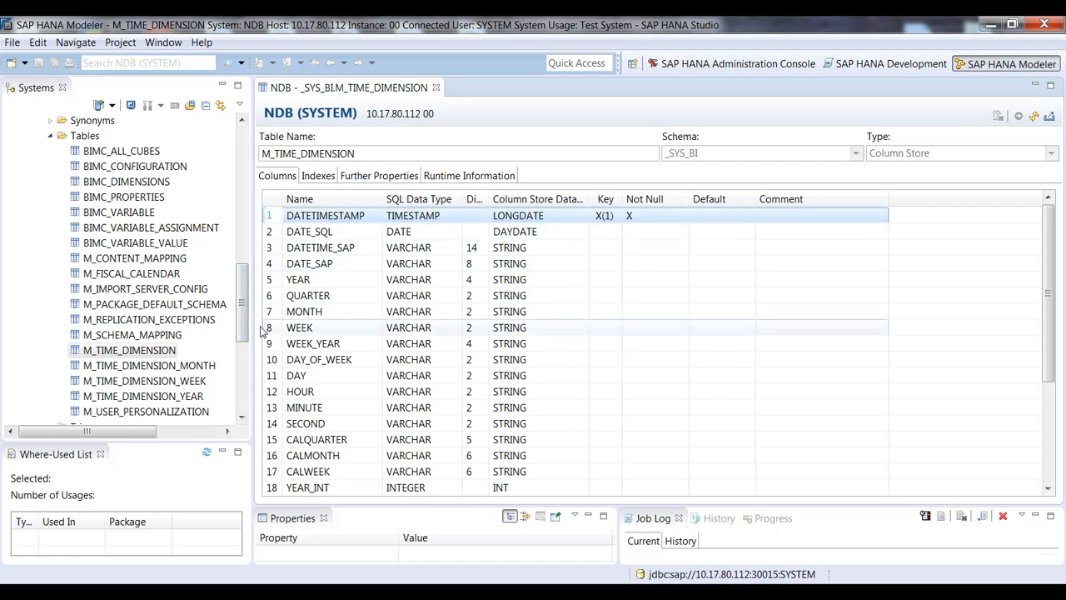
pyautogui.rightClick(156, 353)
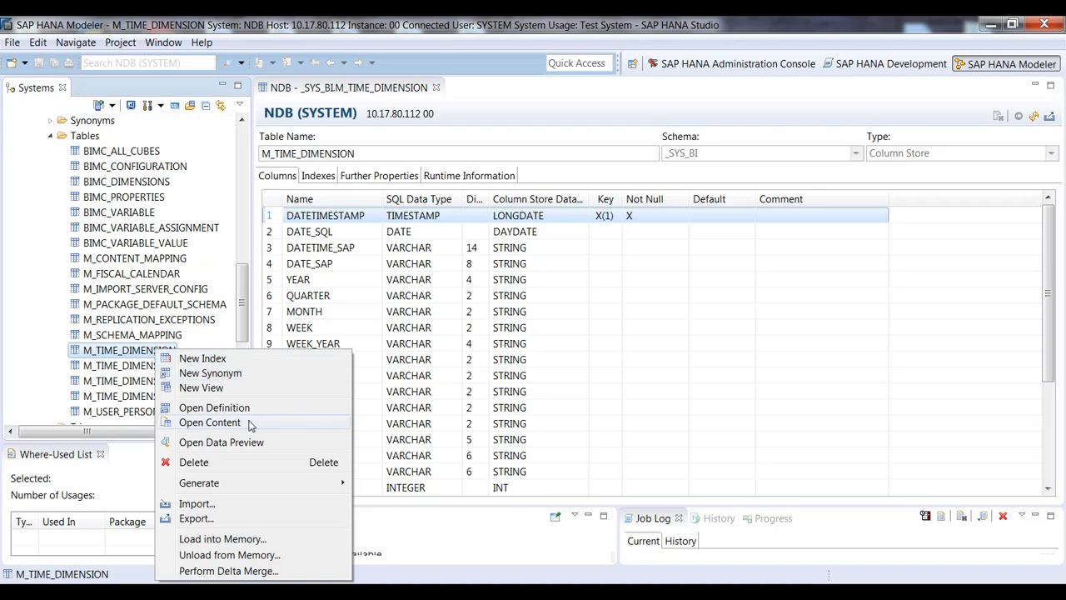
pyautogui.click(251, 426)
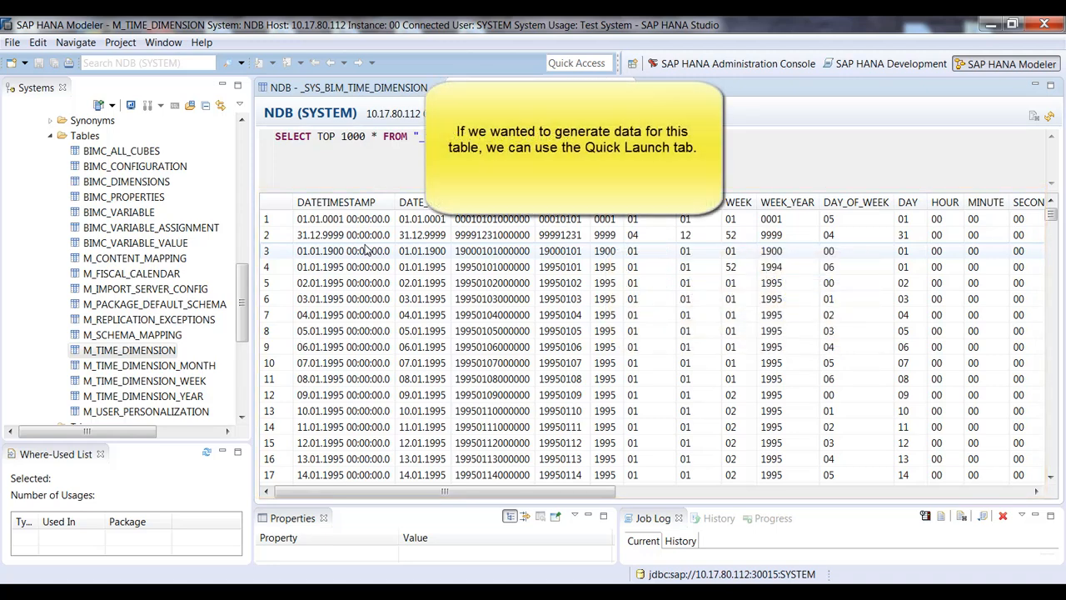
# Show the Quick View and start Generate Time Data for the non-production B1H 9.1 DemoServer 10.17.80.112 system.
pyautogui.click(201, 42)
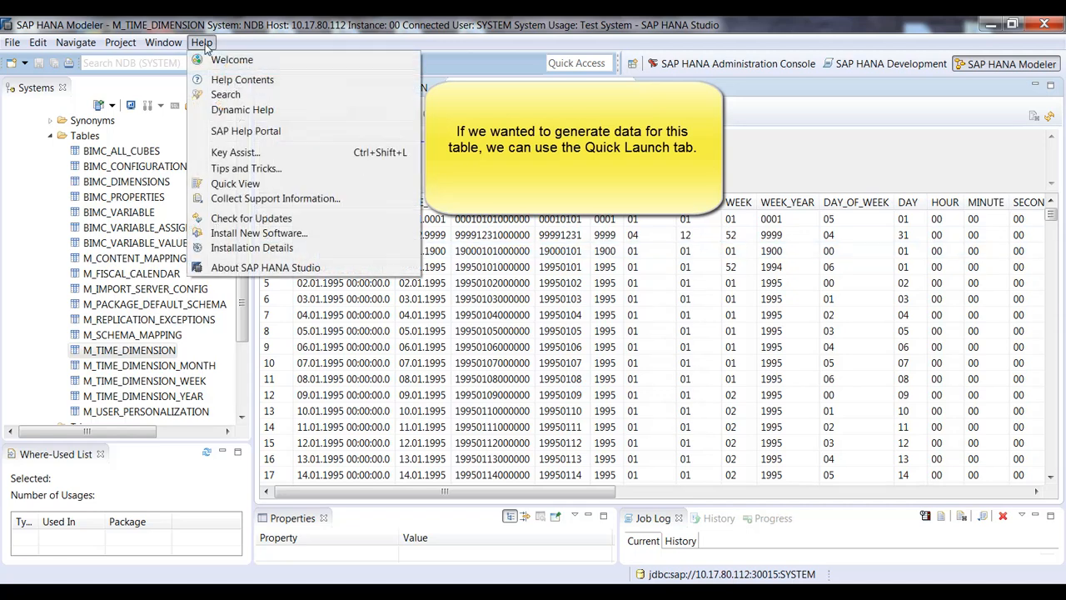
pyautogui.click(304, 183)
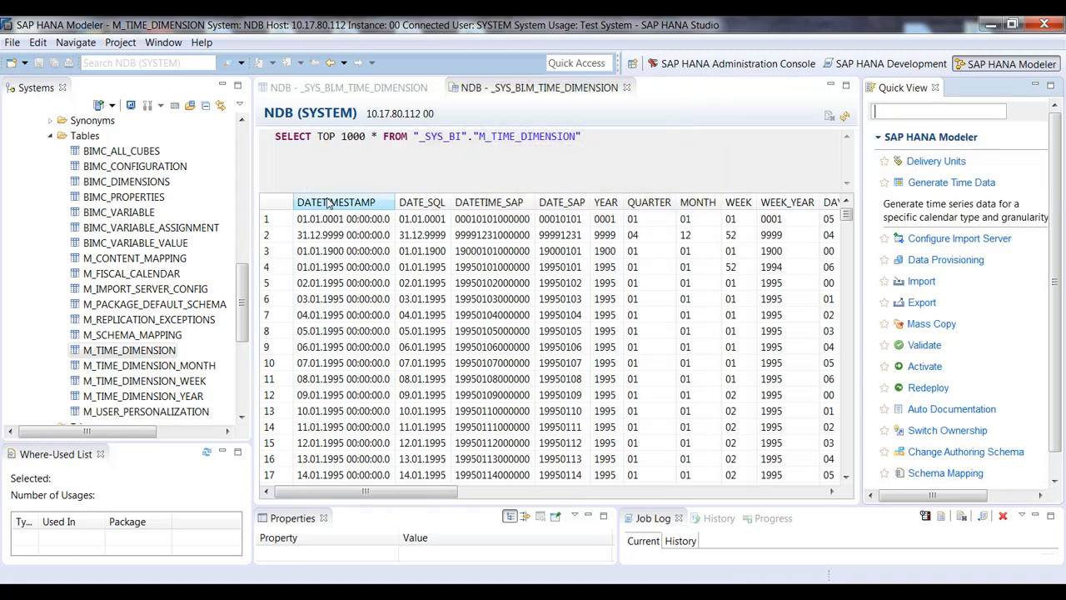
pyautogui.click(964, 185)
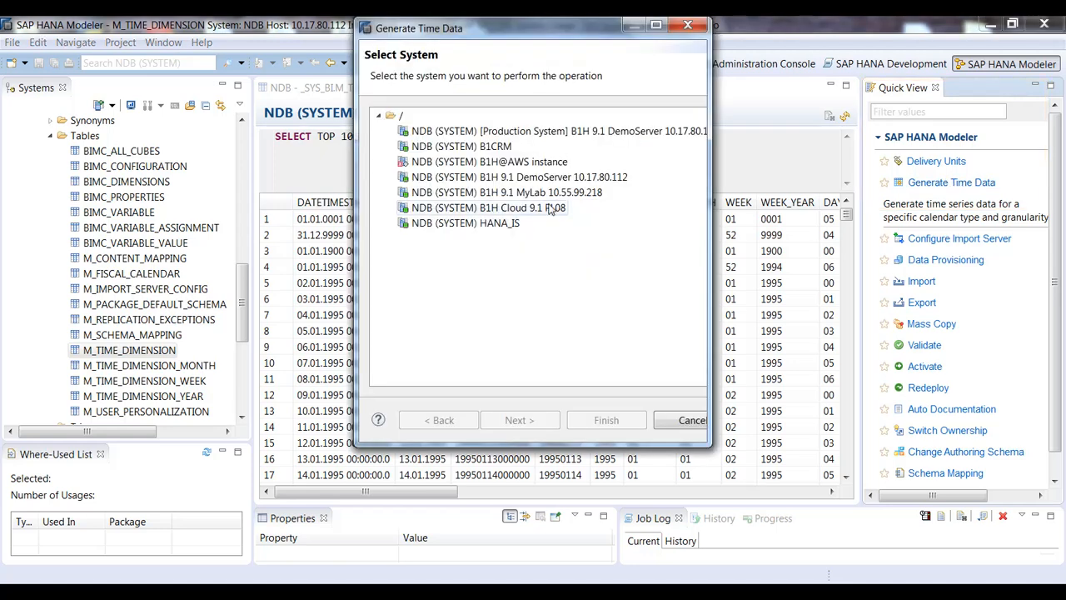
pyautogui.click(583, 178)
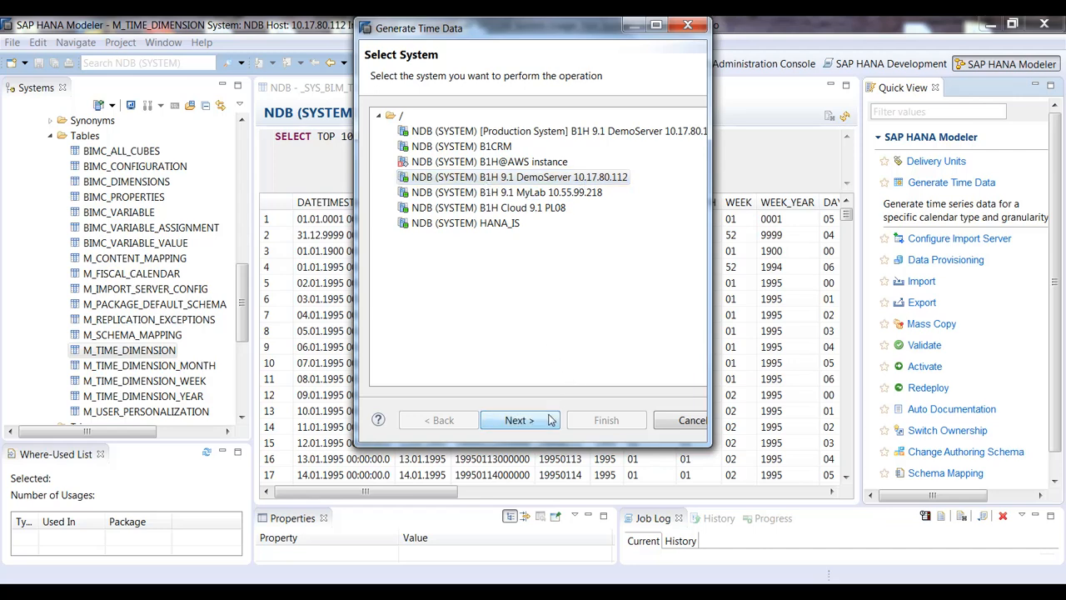
pyautogui.click(534, 420)
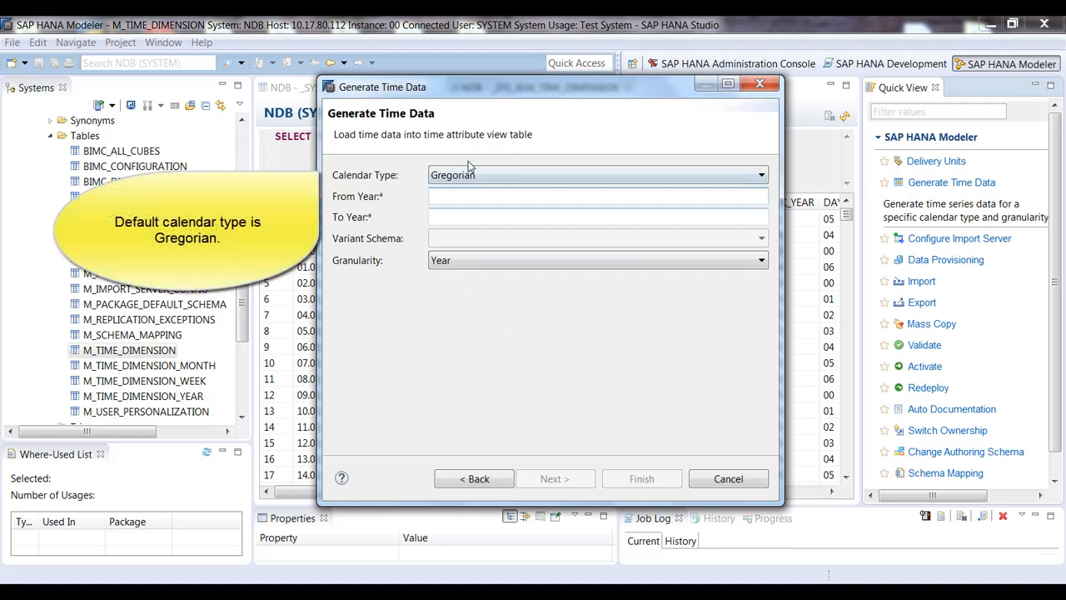
# Fill in the time data generation with the Gregorian calendar, years 2000 to 2020 and Day granularity, and cancel it.
pyautogui.click(523, 177)
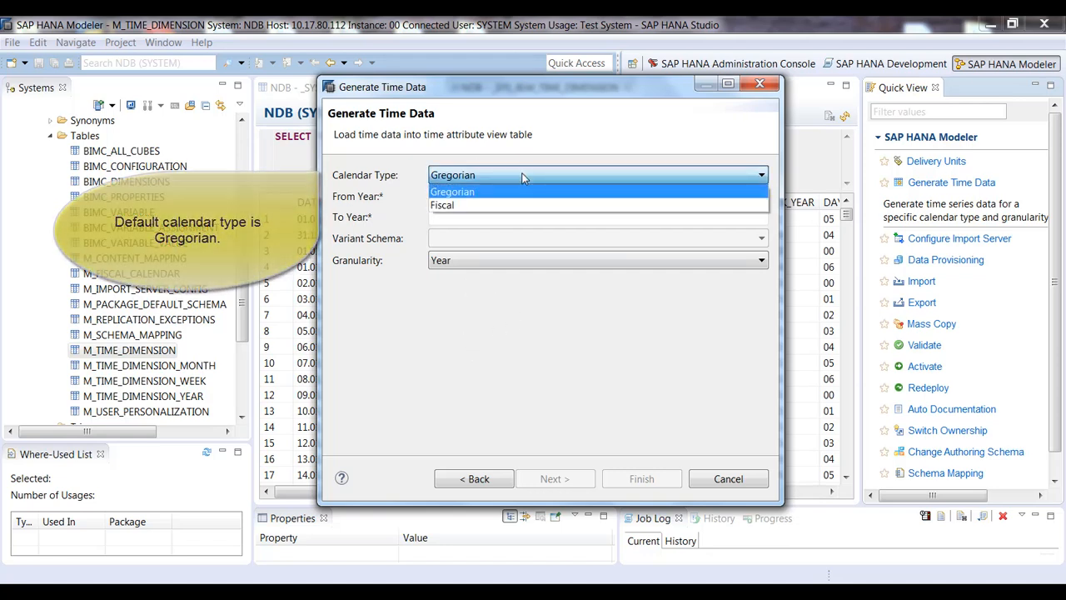
pyautogui.click(523, 177)
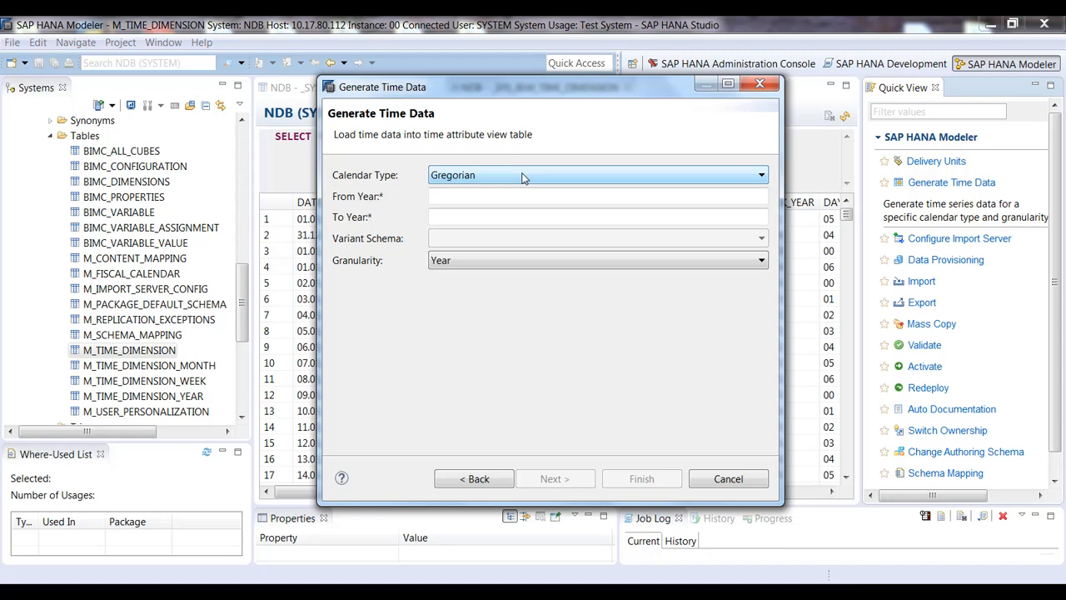
pyautogui.click(486, 218)
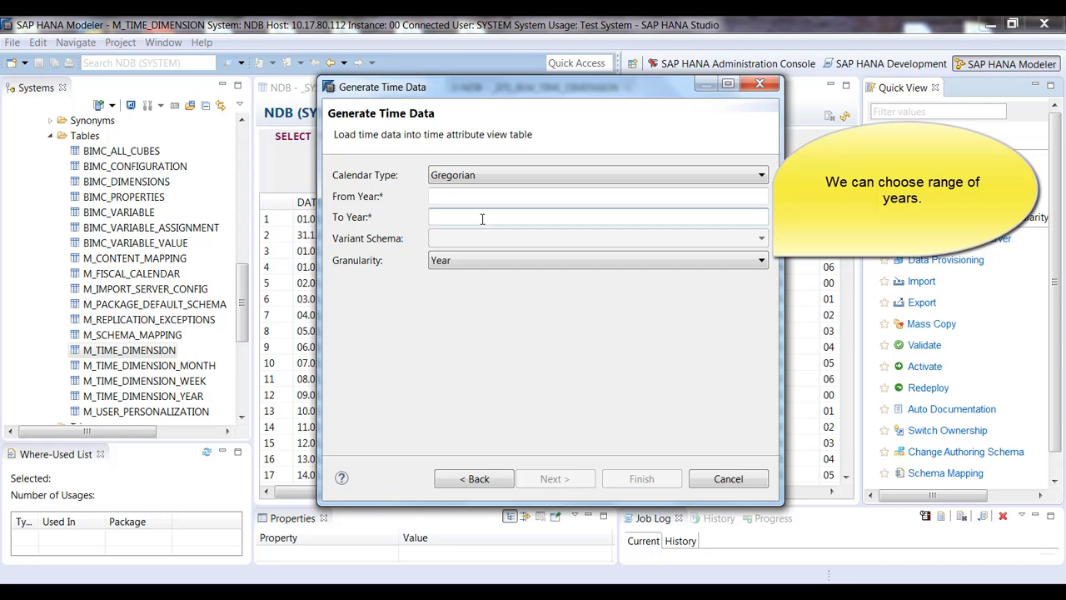
pyautogui.click(487, 197)
pyautogui.write('2000')
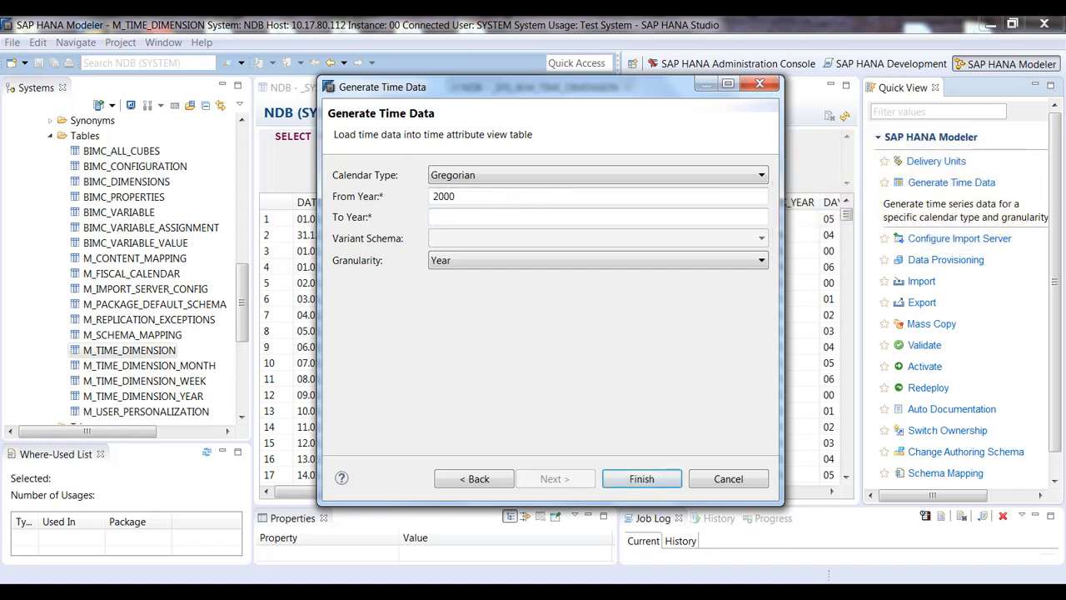
pyautogui.click(526, 216)
pyautogui.write('2')
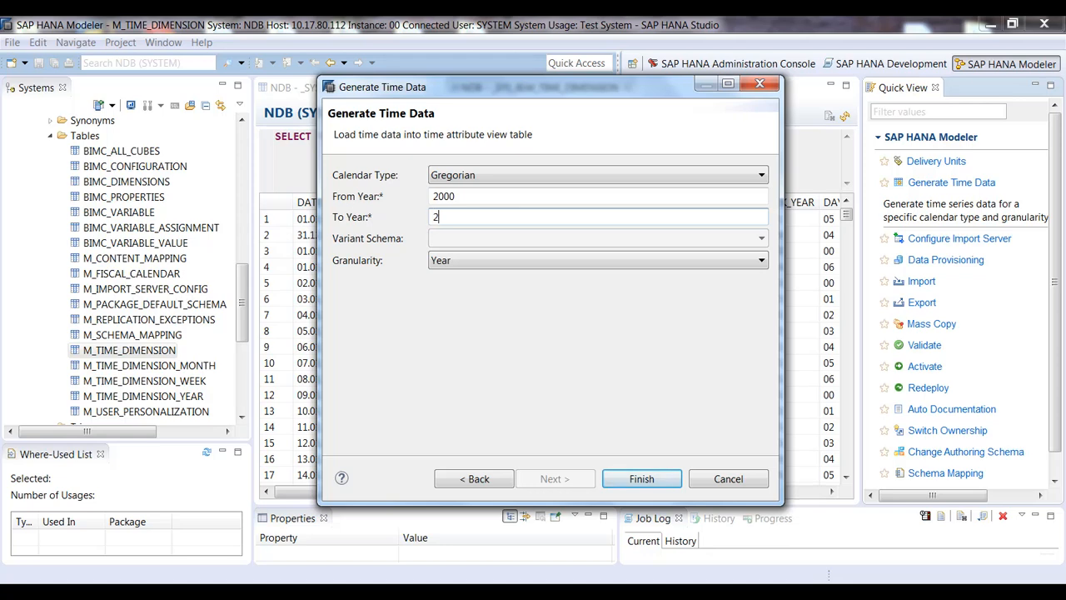
pyautogui.write('020')
pyautogui.click(712, 263)
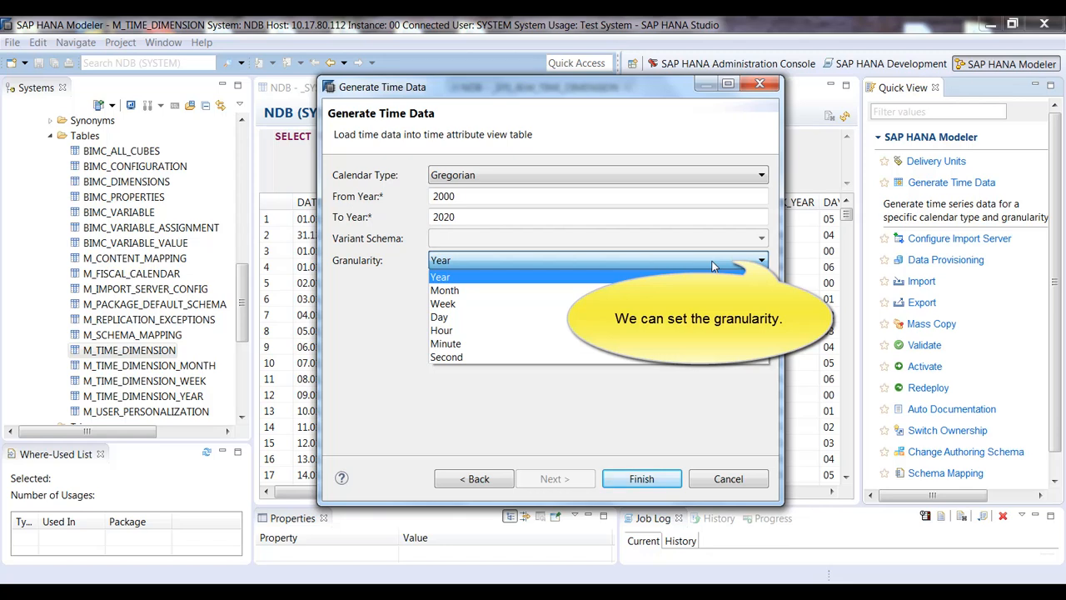
pyautogui.click(526, 317)
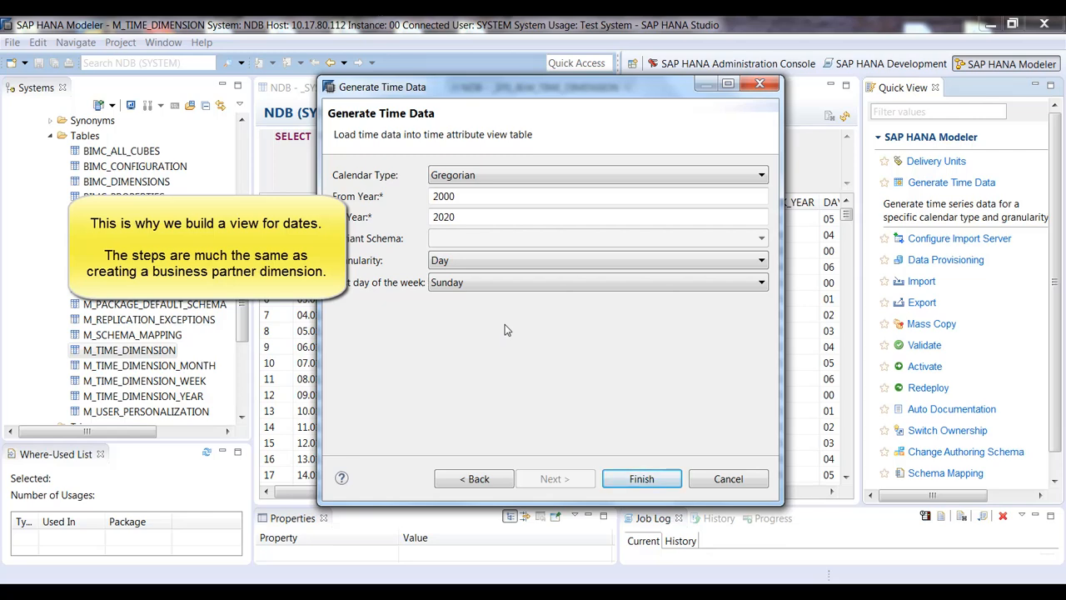
pyautogui.click(733, 480)
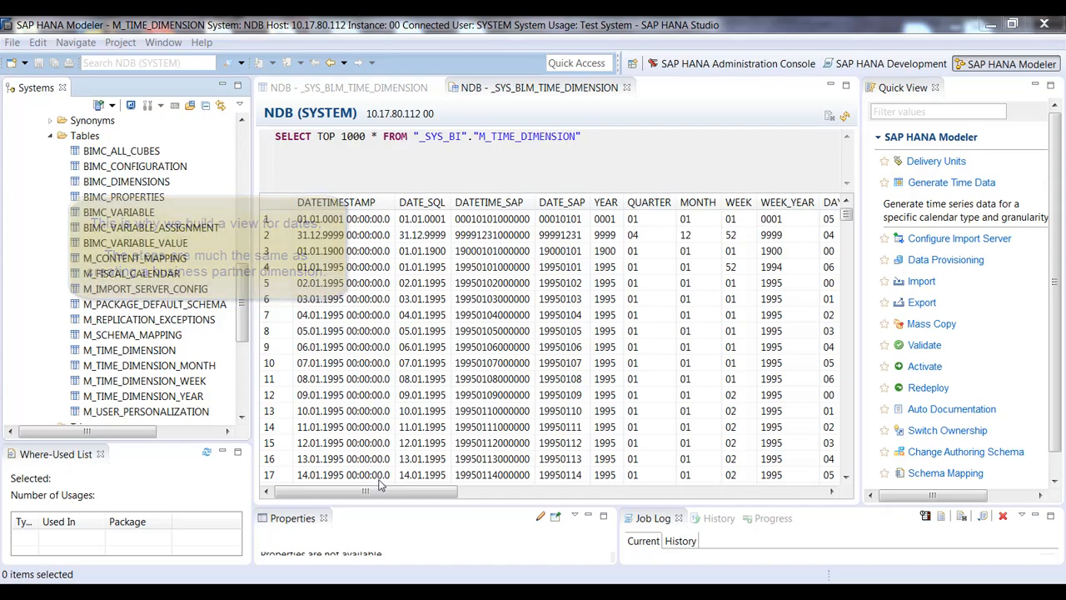
# Start a new calculation view in OEC_Package under the Content of the B1H 9.1 DemoServer system.
pyautogui.moveTo(242, 303); pyautogui.dragTo(231, 166)
pyautogui.click(25, 181)
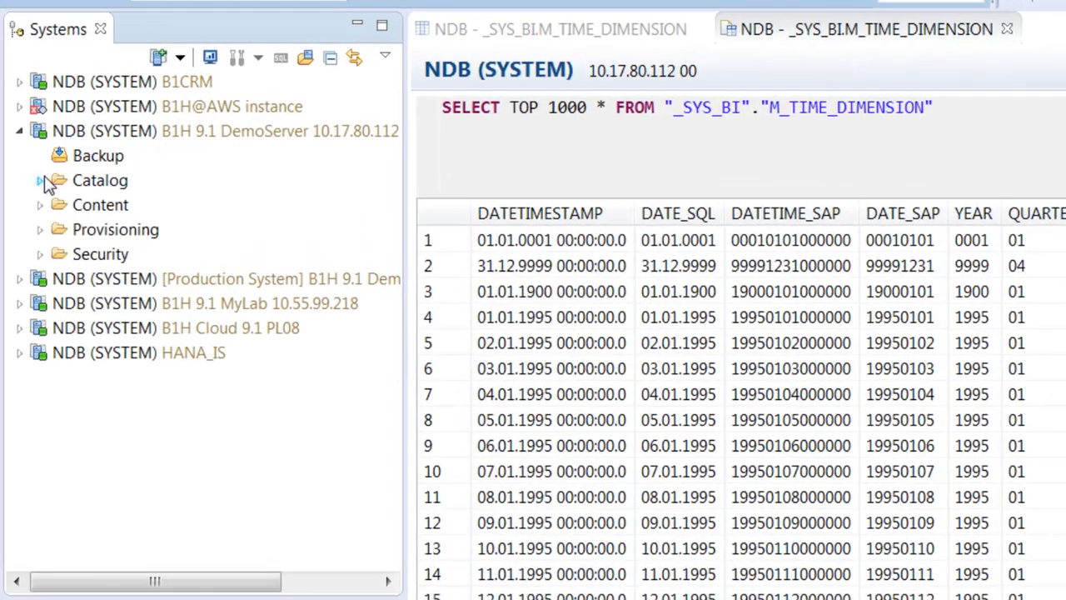
pyautogui.click(40, 204)
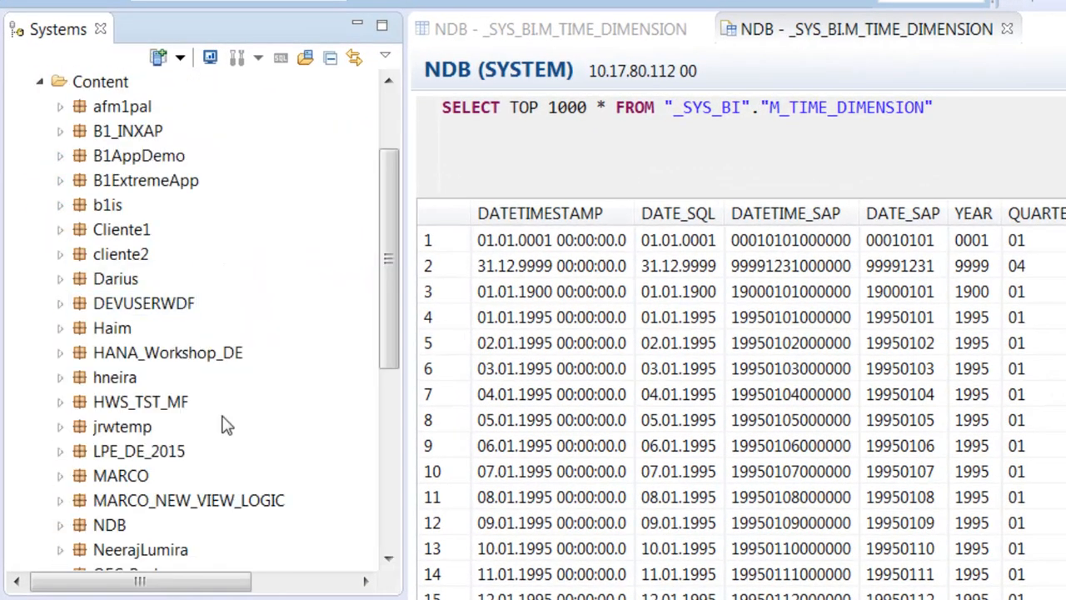
pyautogui.scroll(-2, 212, 429)
pyautogui.rightClick(156, 435)
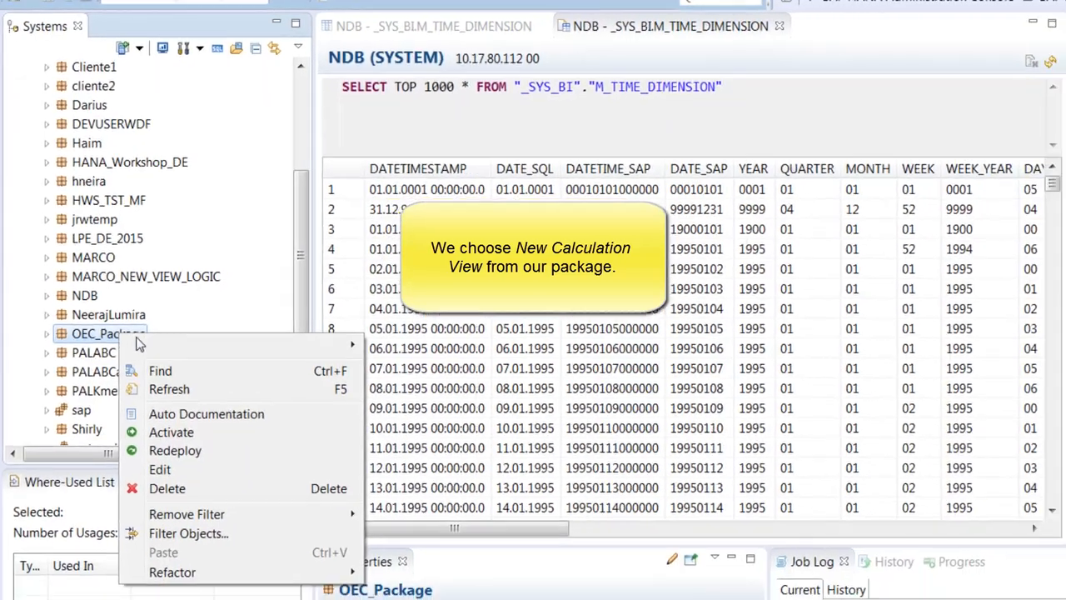
pyautogui.moveTo(222, 346)
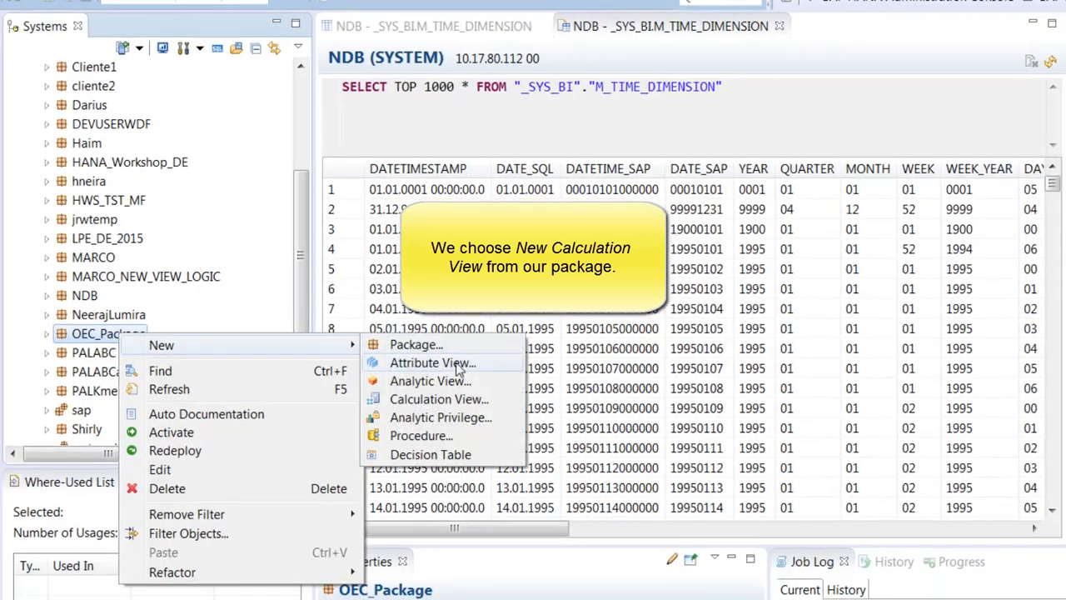
pyautogui.click(398, 403)
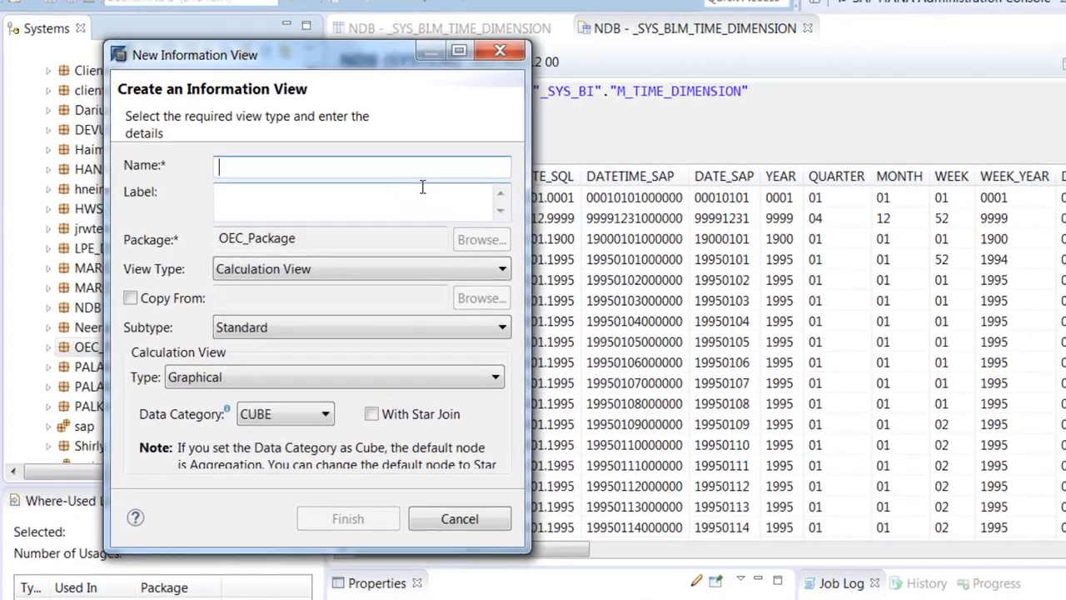
# Name the information view OEC_CA_DIM_DATE and label it "Dimension for Posting Dates".
pyautogui.write('OEC')
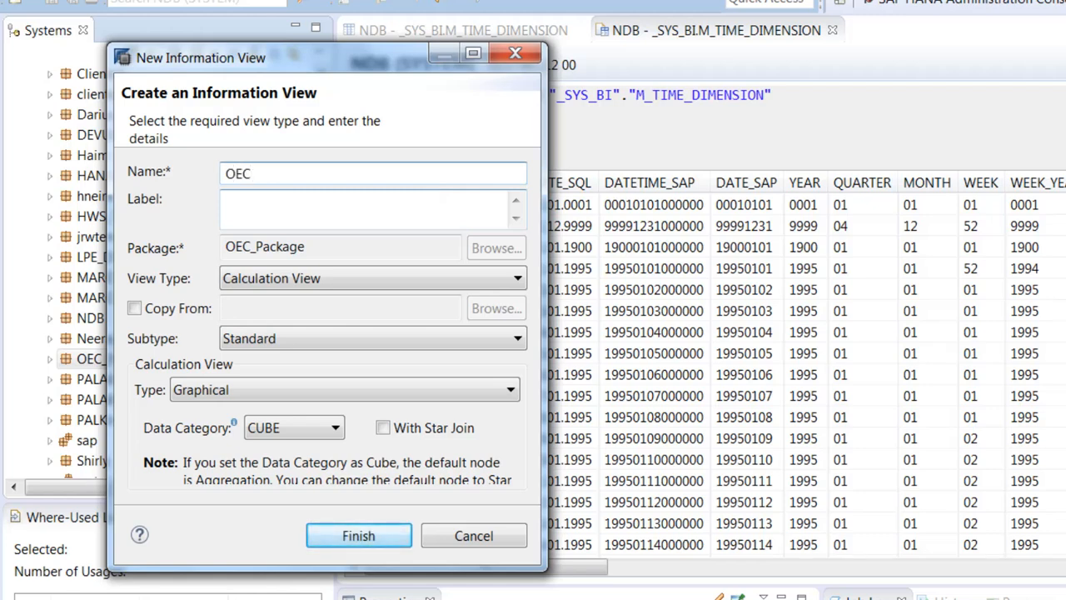
pyautogui.write('_CA_DIM_DATE')
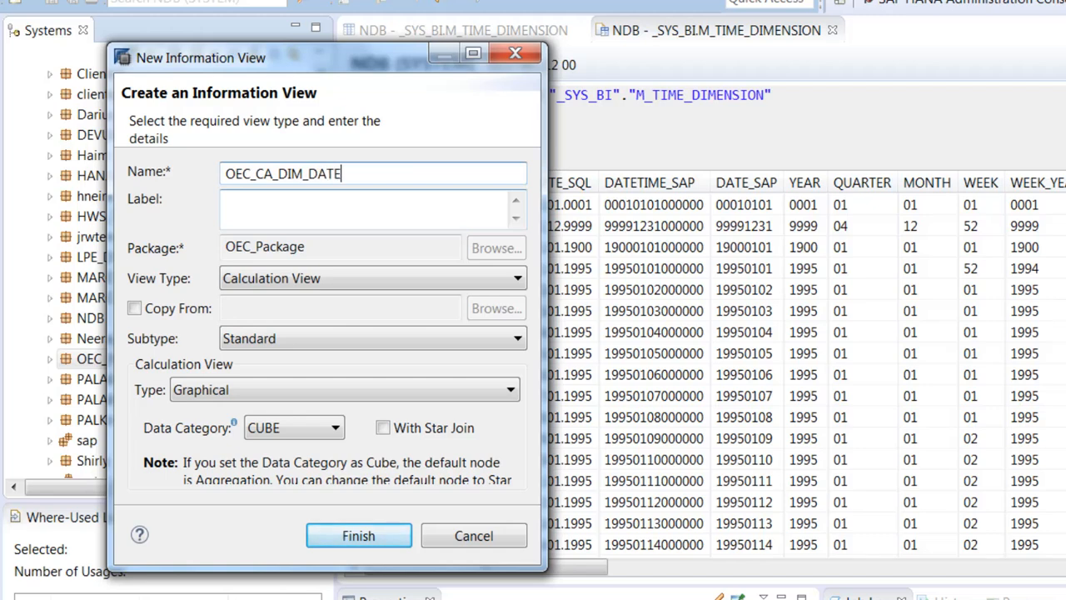
pyautogui.click(404, 209)
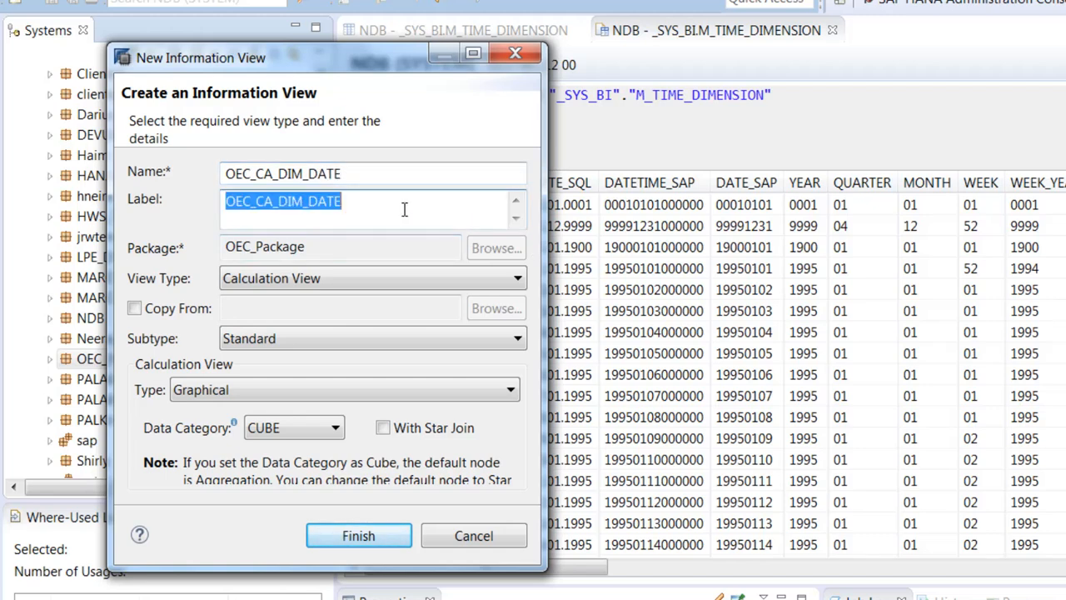
pyautogui.write('Dimension')
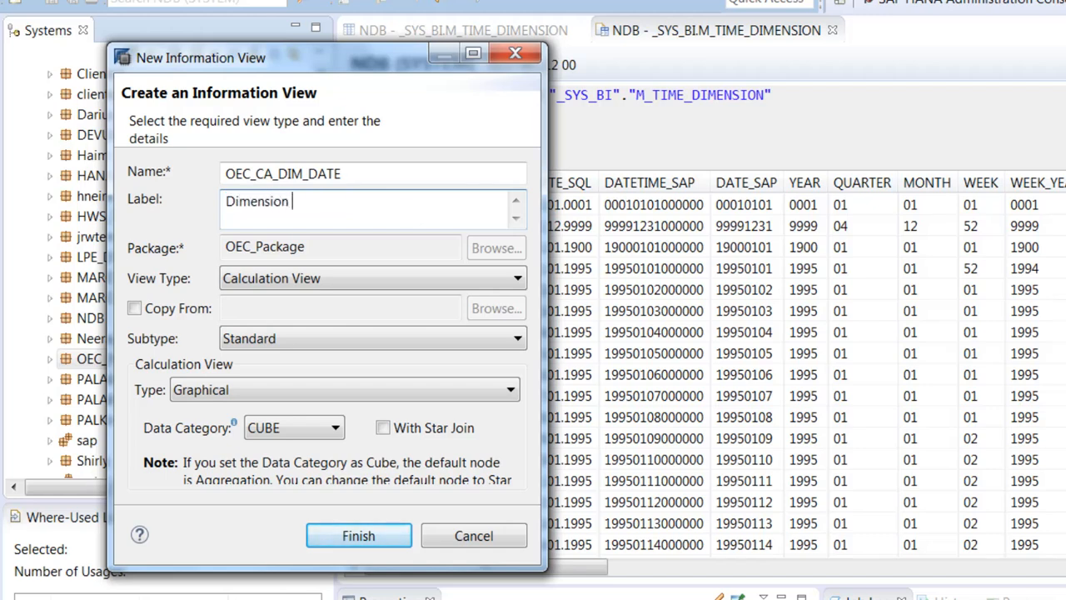
pyautogui.write(' for Posting Dates')
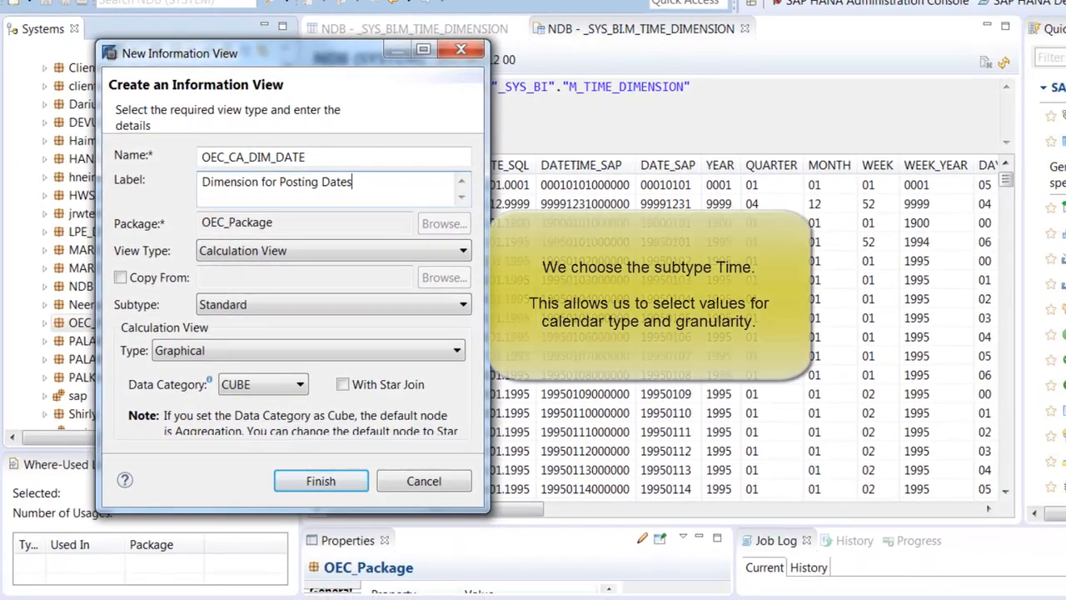
# Set the view's subtype to Time and choose the Gregorian calendar type, enlarging the dialog to show all options.
pyautogui.click(310, 305)
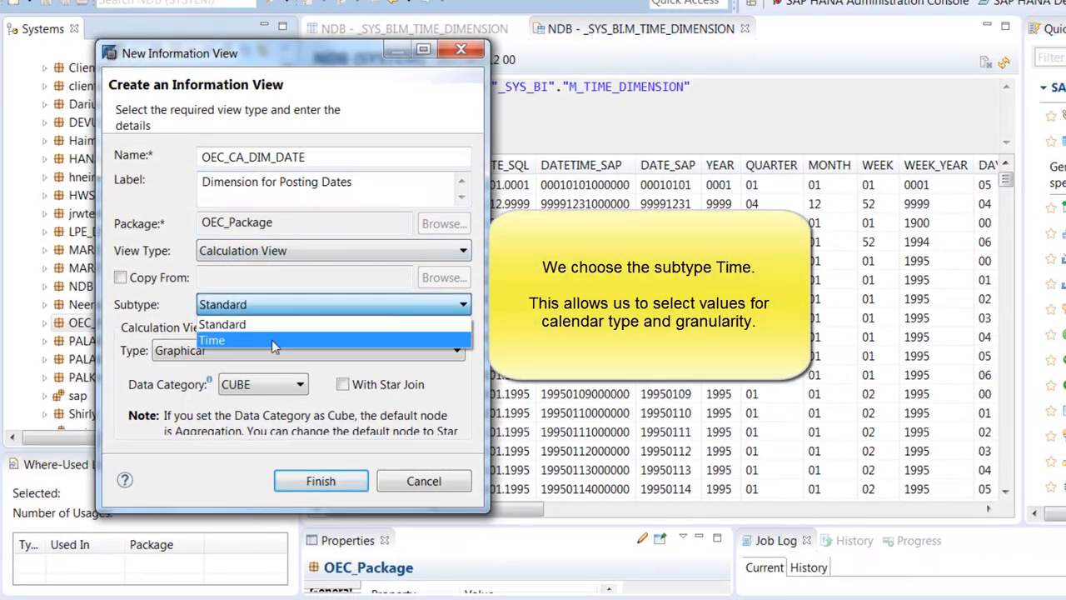
pyautogui.click(271, 339)
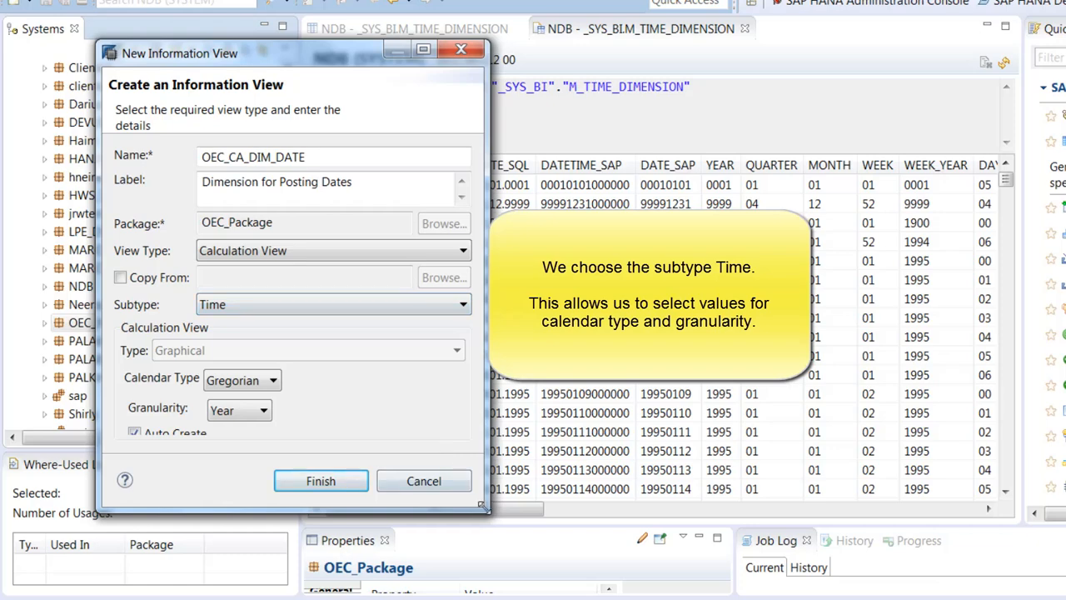
pyautogui.moveTo(489, 510); pyautogui.dragTo(502, 586)
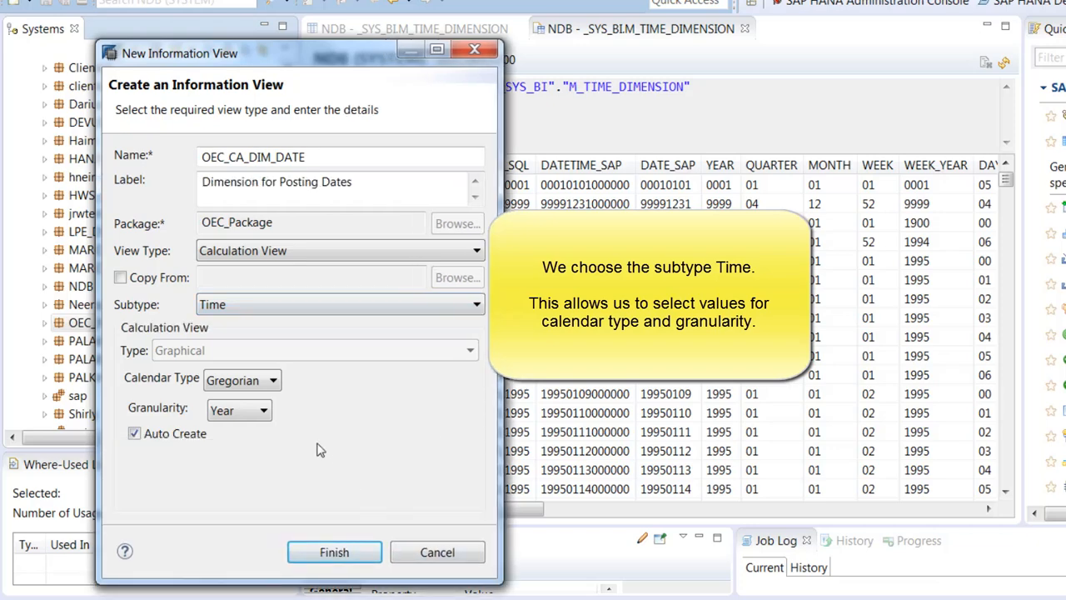
pyautogui.click(275, 381)
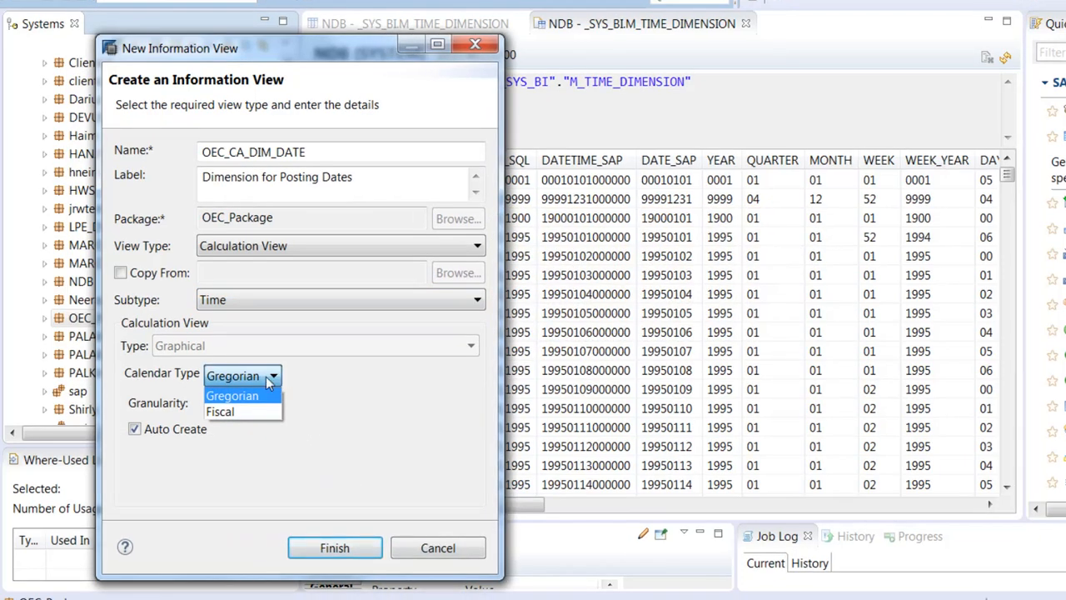
pyautogui.click(265, 402)
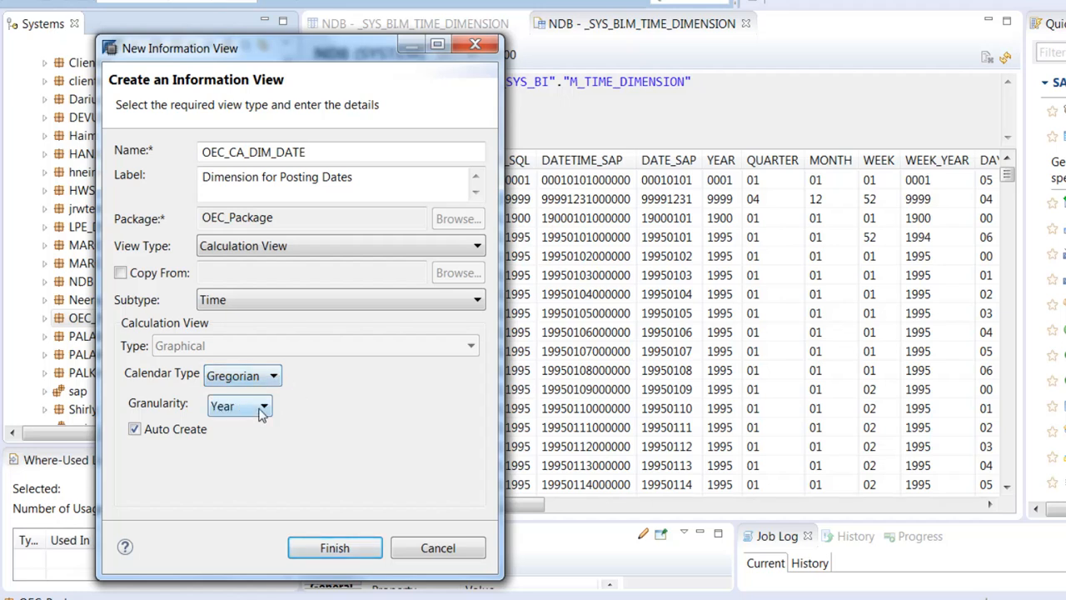
# Set the view's granularity to Second, keep automatic creation enabled, and finish creating the calculation view.
pyautogui.click(263, 407)
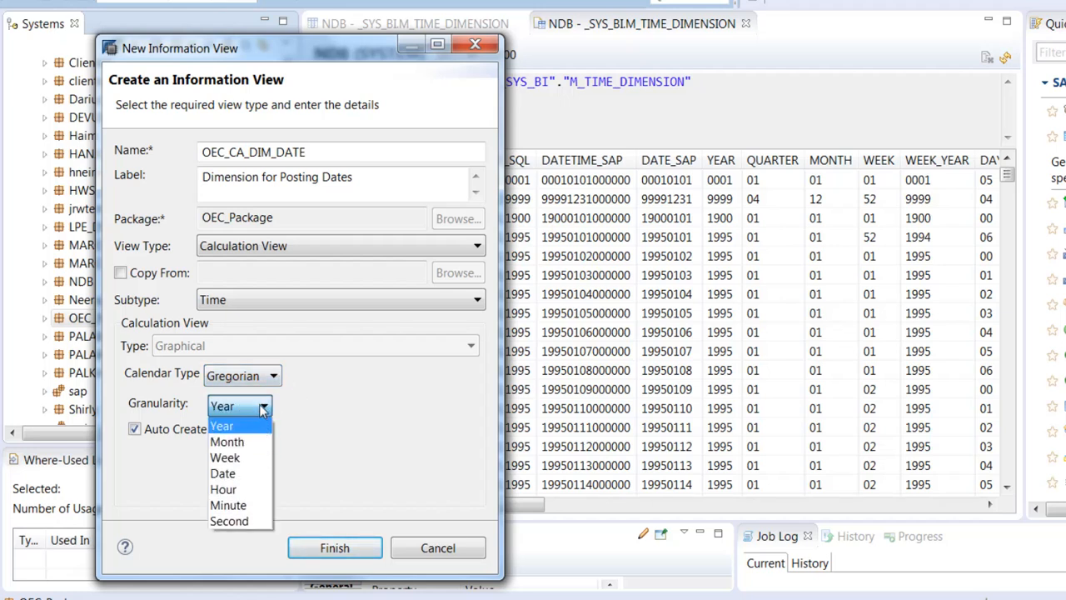
pyautogui.click(250, 522)
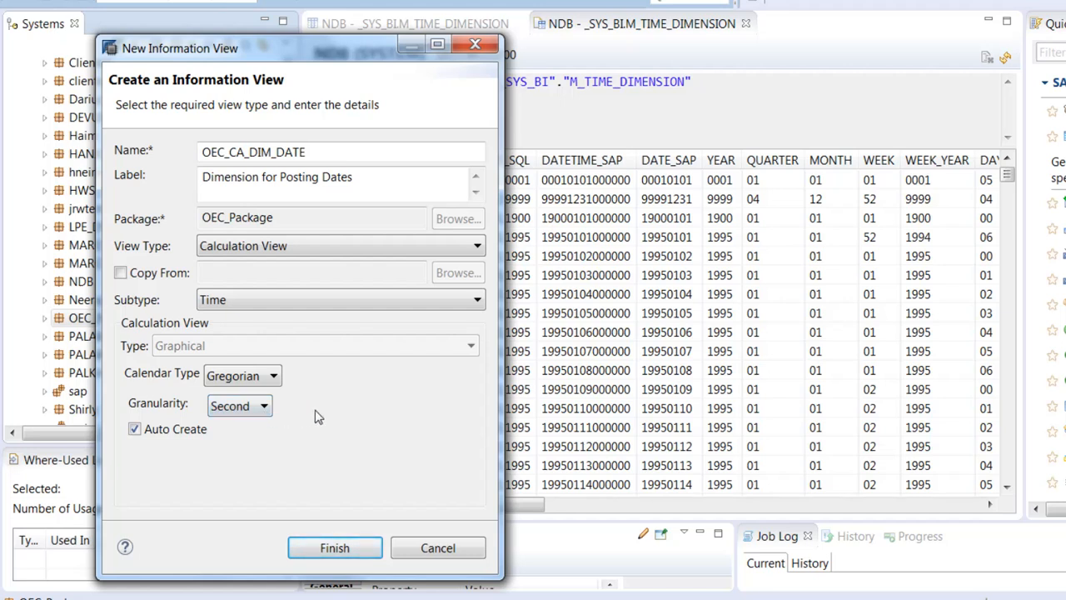
pyautogui.click(335, 548)
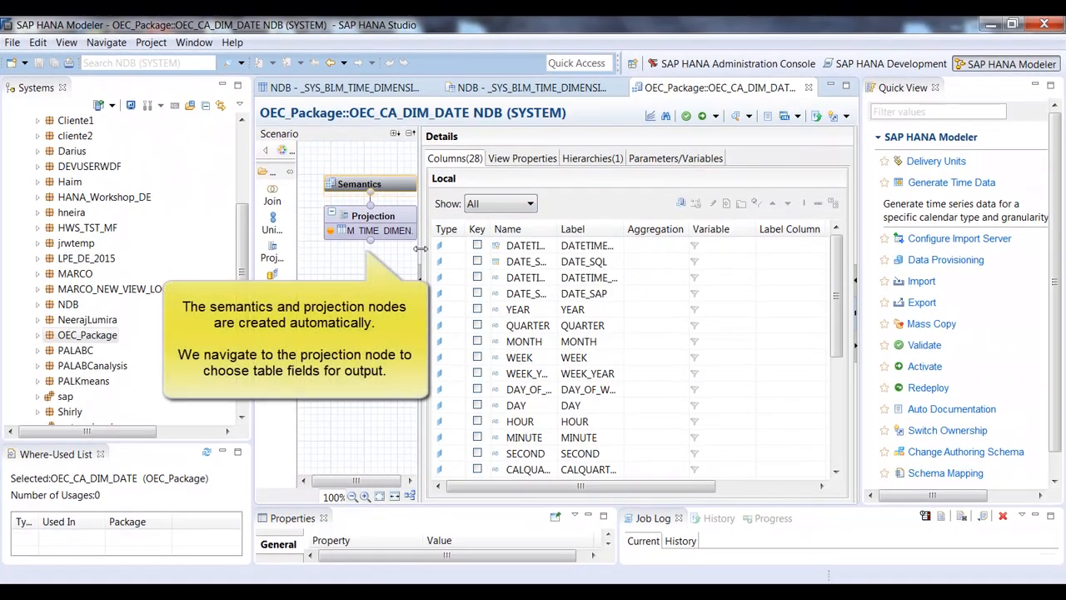
# Remove all M_TIME_DIMENSION columns from the Projection node's output, accepting the removal of their references in the hierarchy.
pyautogui.moveTo(420, 260); pyautogui.dragTo(457, 248)
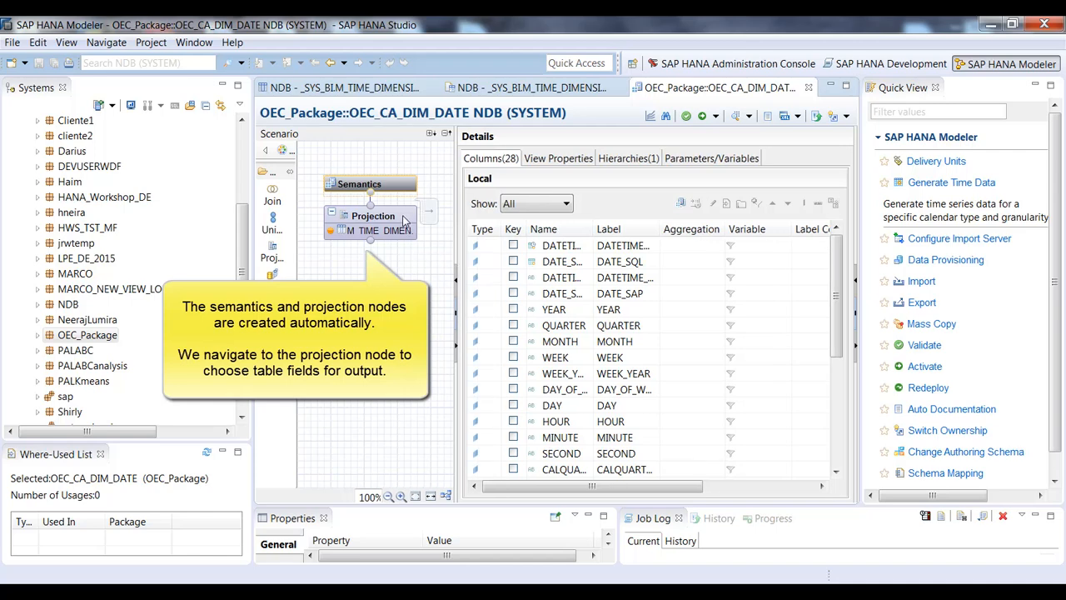
pyautogui.click(403, 216)
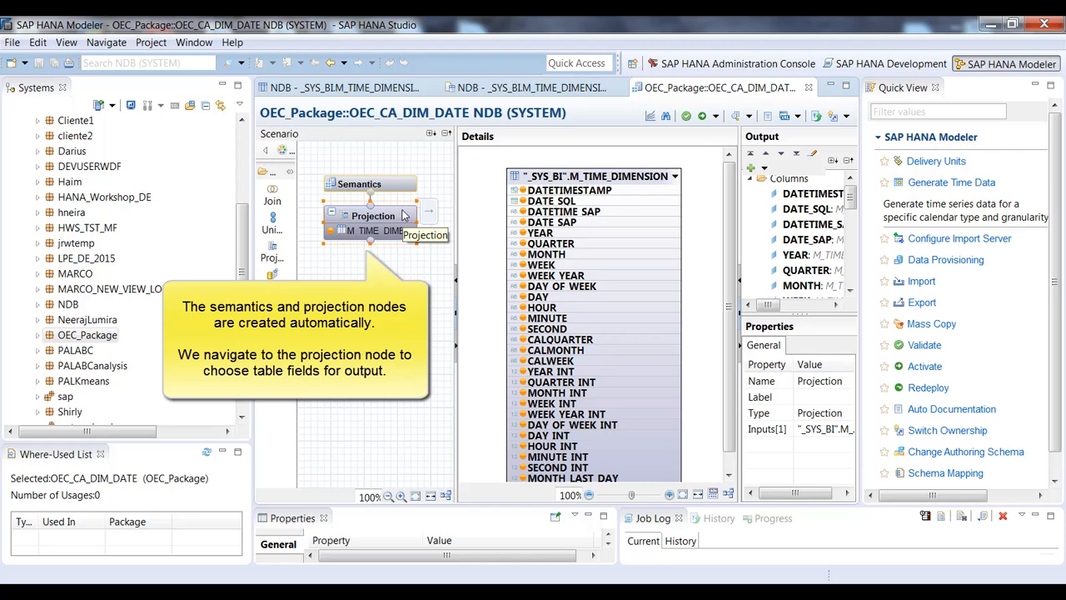
pyautogui.click(620, 192)
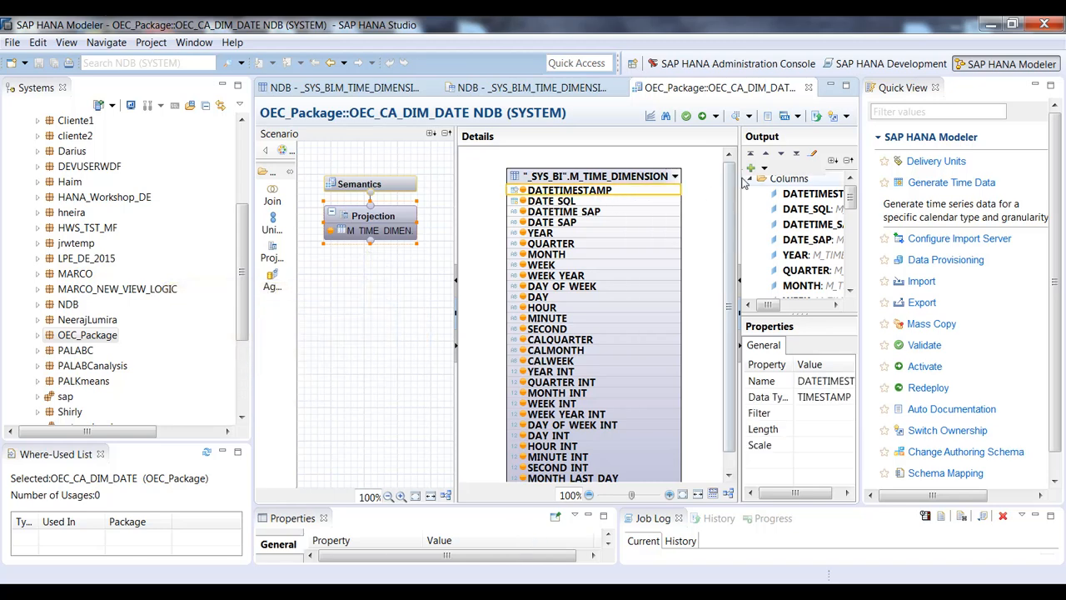
pyautogui.moveTo(730, 245); pyautogui.dragTo(729, 337)
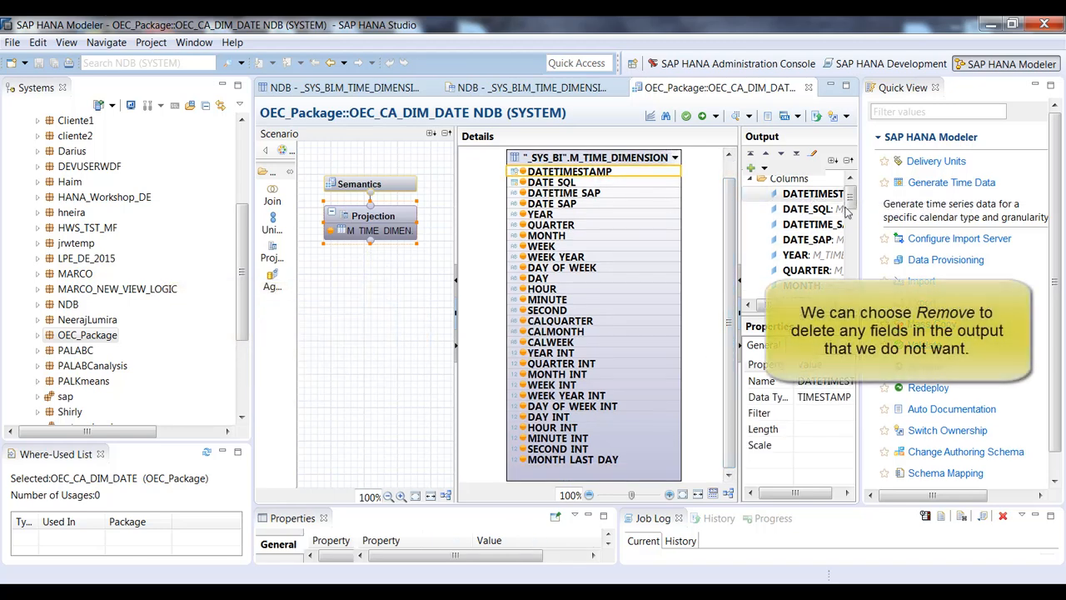
pyautogui.moveTo(847, 206); pyautogui.dragTo(849, 281)
pyautogui.keyDown('shift'); pyautogui.click(818, 256); pyautogui.keyUp('shift')
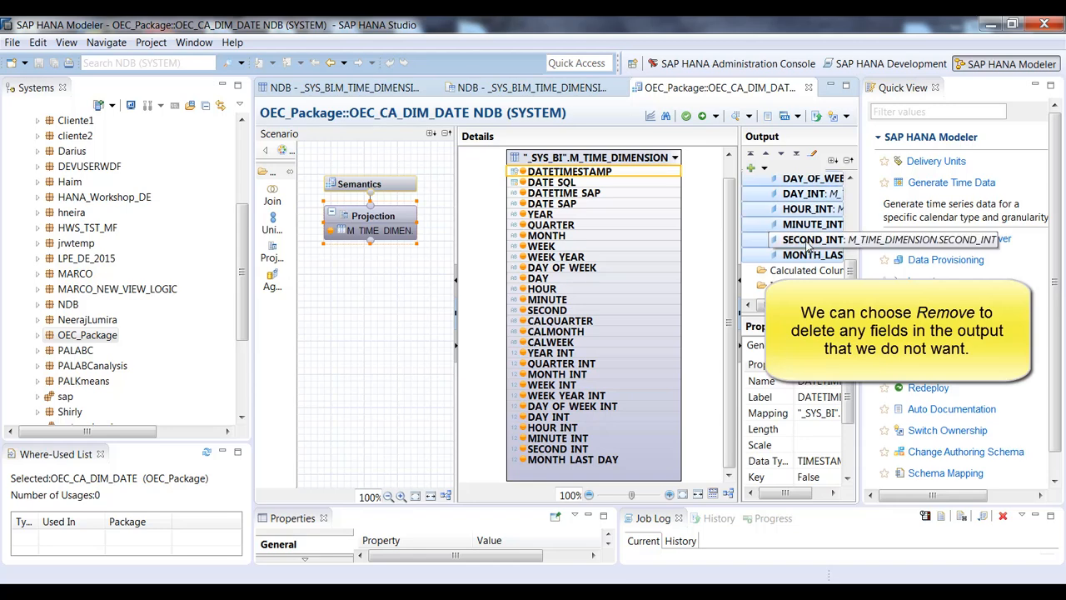
pyautogui.rightClick(808, 247)
pyautogui.click(854, 249)
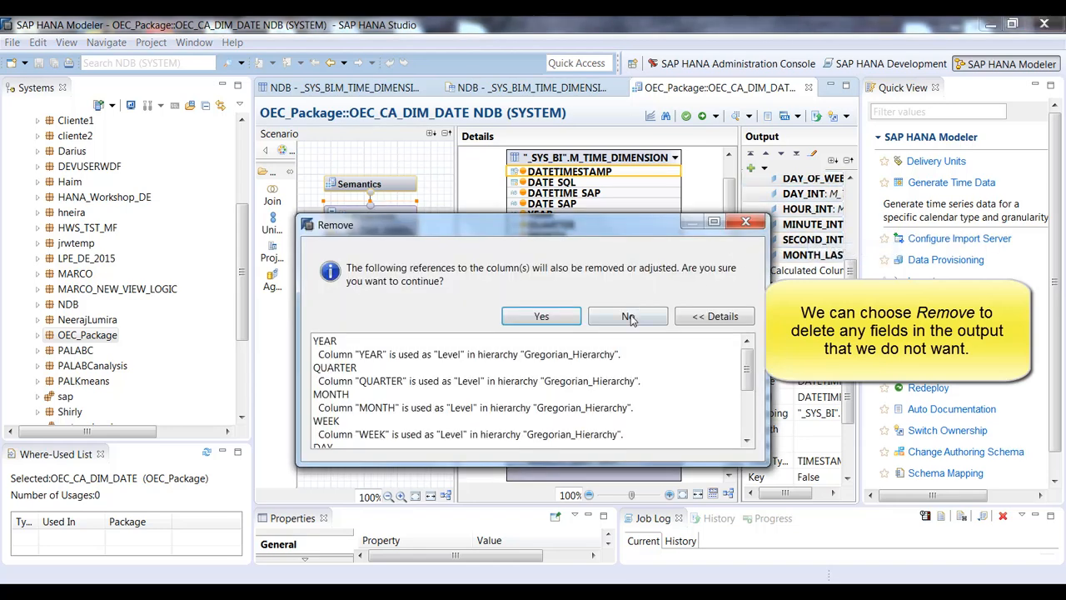
pyautogui.click(542, 316)
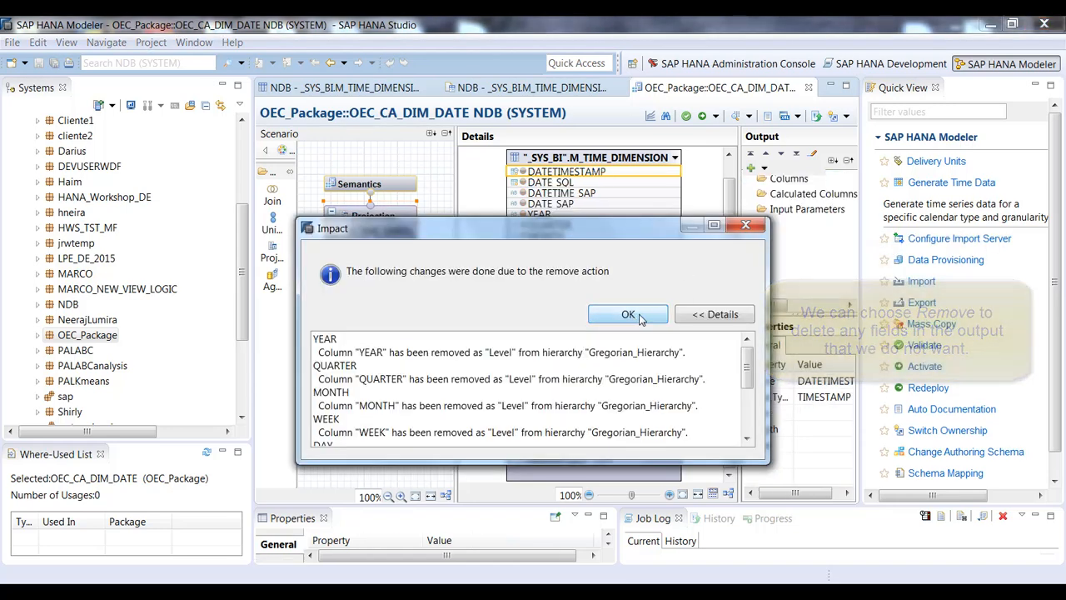
pyautogui.click(630, 316)
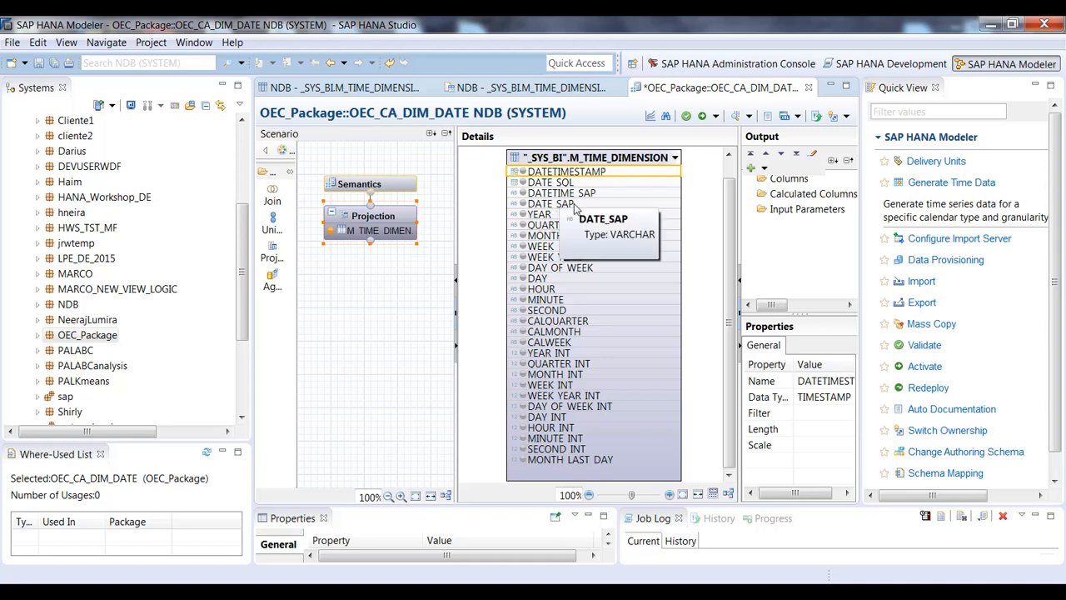
# Add the DATETIMESTAMP, YEAR, QUARTER and MONTH fields of M_TIME_DIMENSION to the Projection node's output.
pyautogui.rightClick(601, 172)
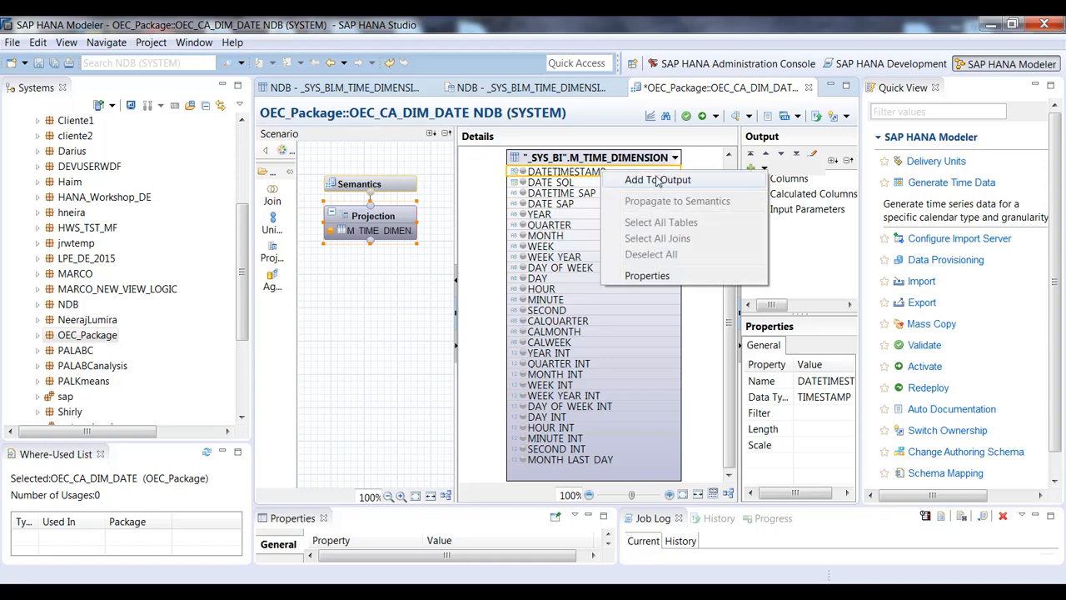
pyautogui.click(658, 180)
pyautogui.click(553, 216)
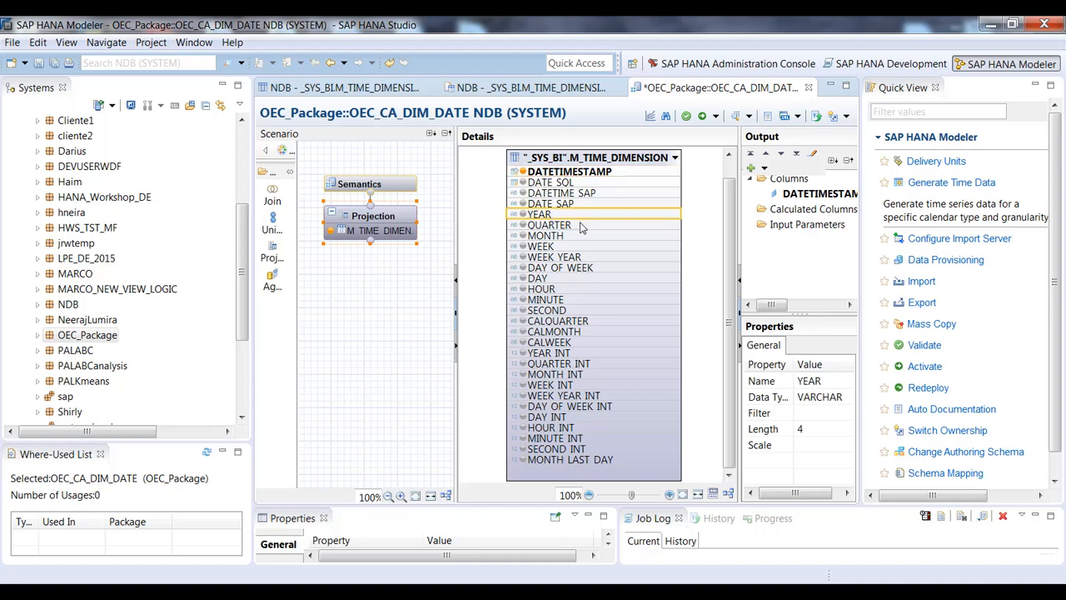
pyautogui.keyDown('ctrl'); pyautogui.click(571, 228); pyautogui.keyUp('ctrl')
pyautogui.keyDown('ctrl'); pyautogui.click(563, 237); pyautogui.keyUp('ctrl')
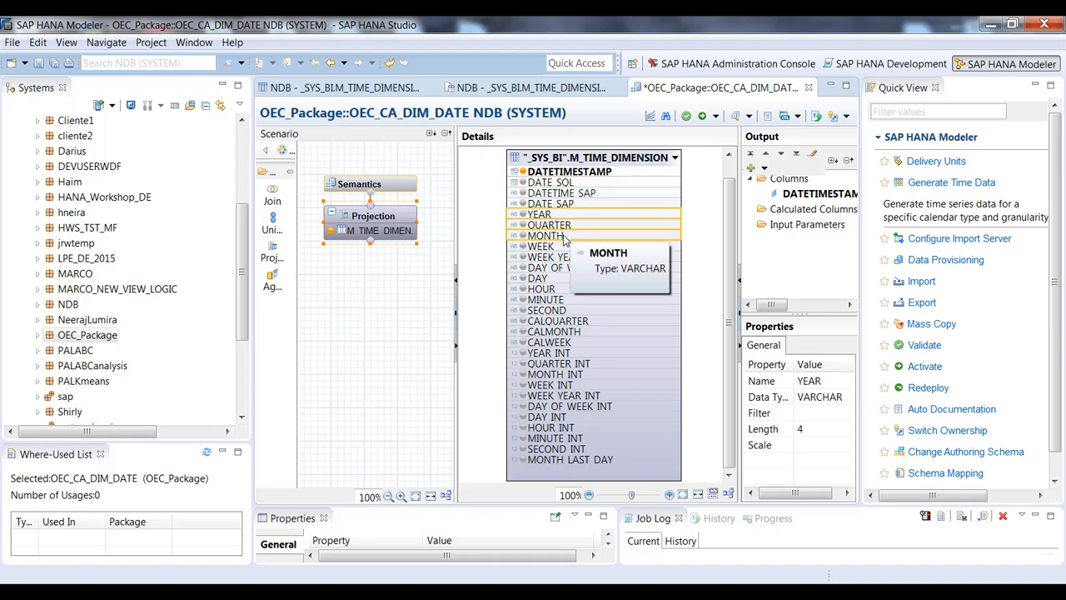
pyautogui.rightClick(563, 239)
pyautogui.click(612, 244)
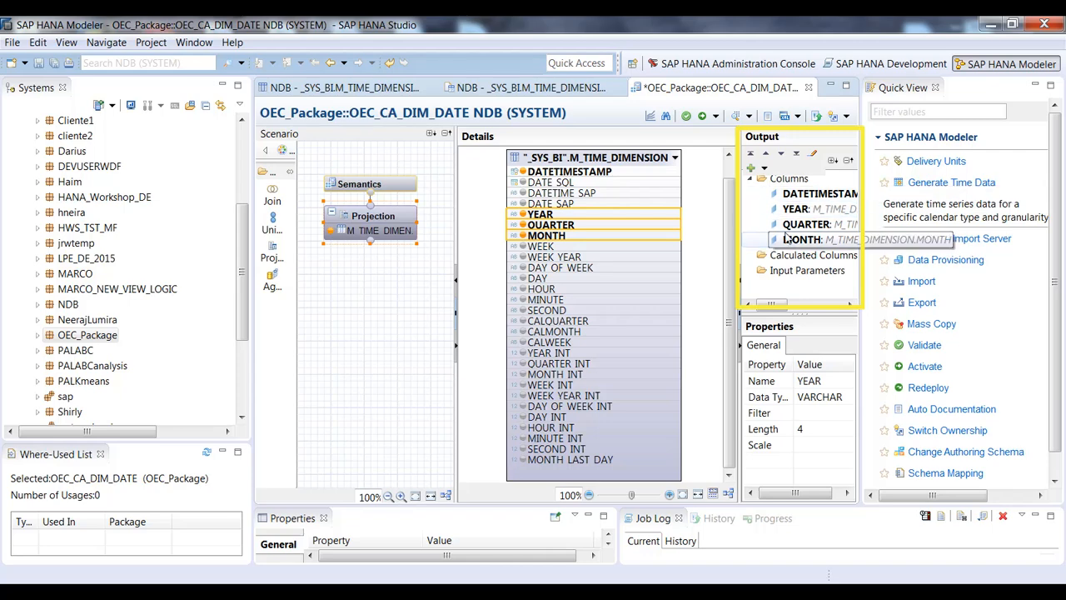
# Close the Quick View and mark DATETIMESTAMP as the key column in the Semantics node.
pyautogui.click(935, 87)
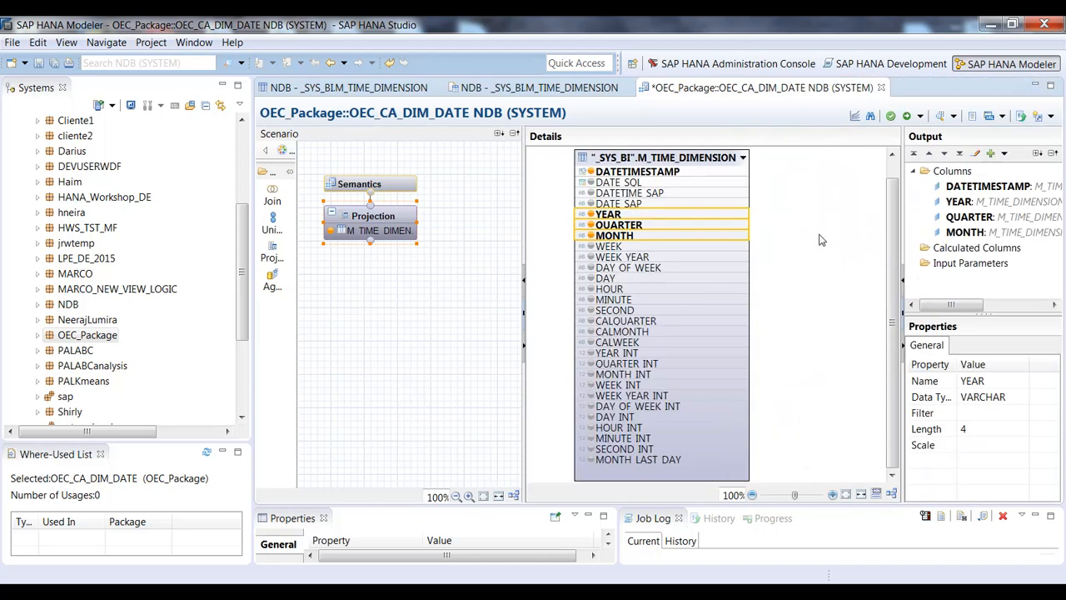
pyautogui.click(821, 254)
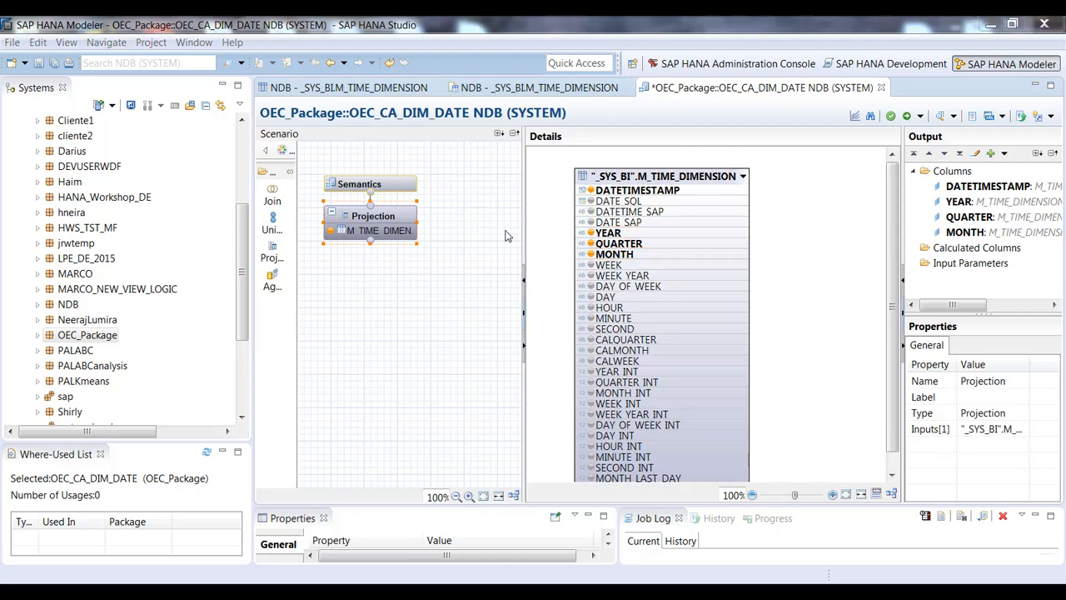
pyautogui.click(400, 190)
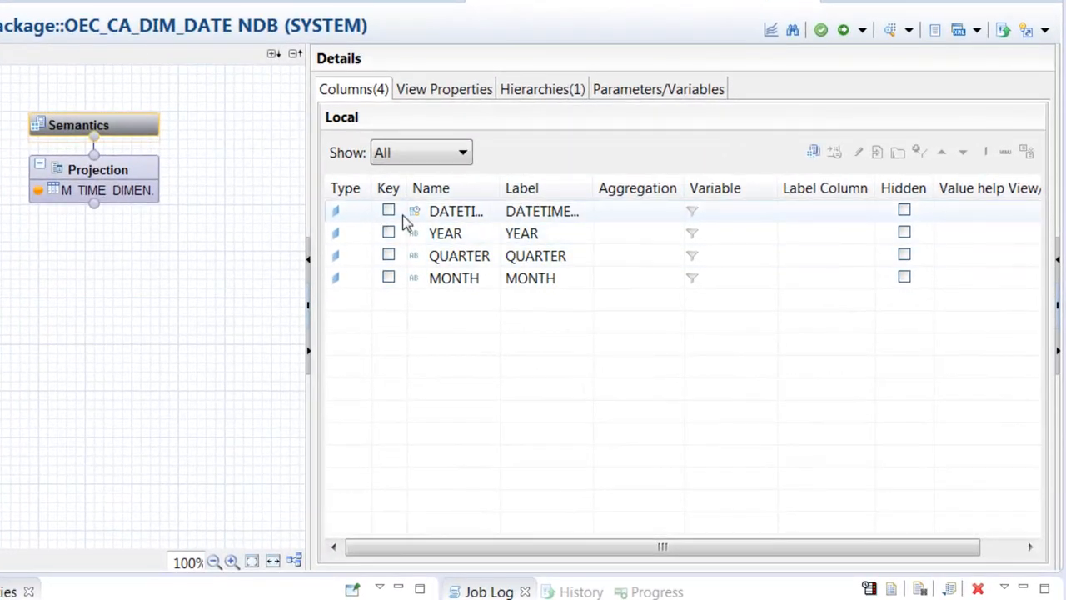
pyautogui.click(389, 211)
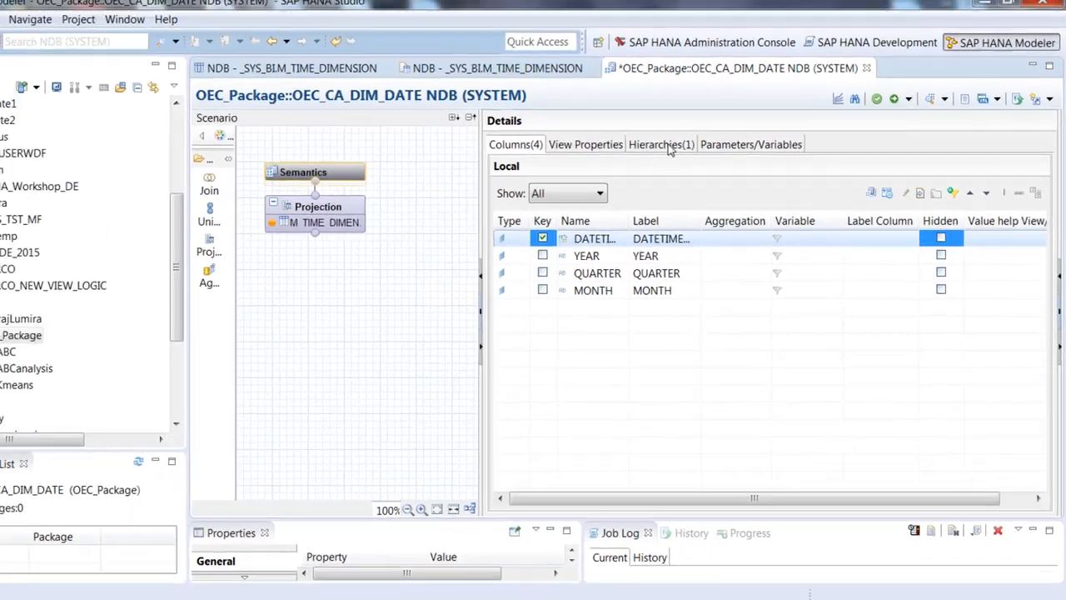
# Define Gregorian_Hierarchy in the Semantics node with YEAR, QUARTER and MONTH as levels 1 to 3.
pyautogui.click(665, 145)
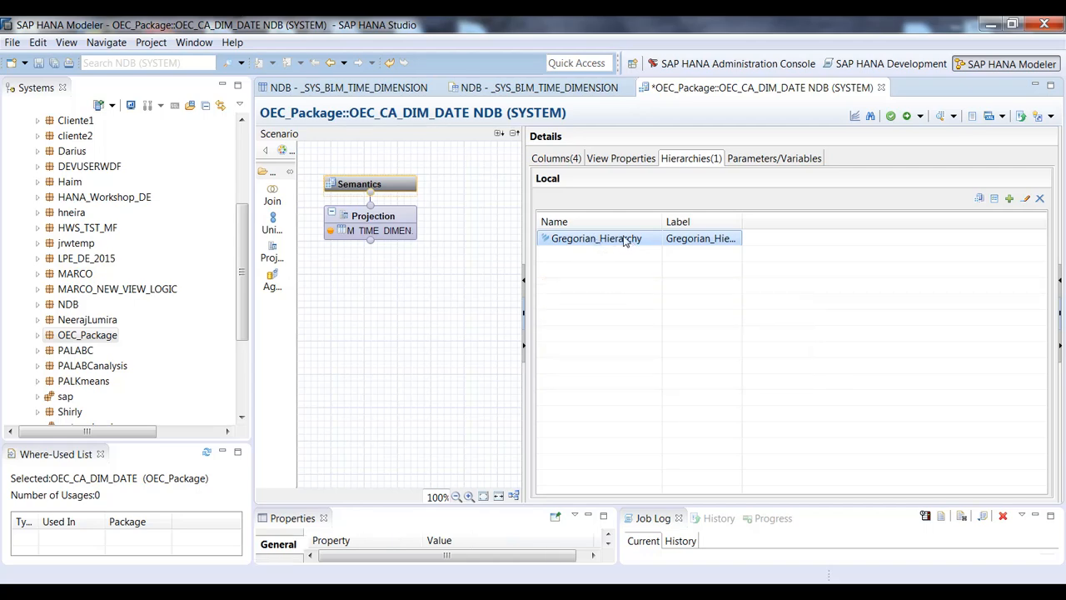
pyautogui.doubleClick(624, 241)
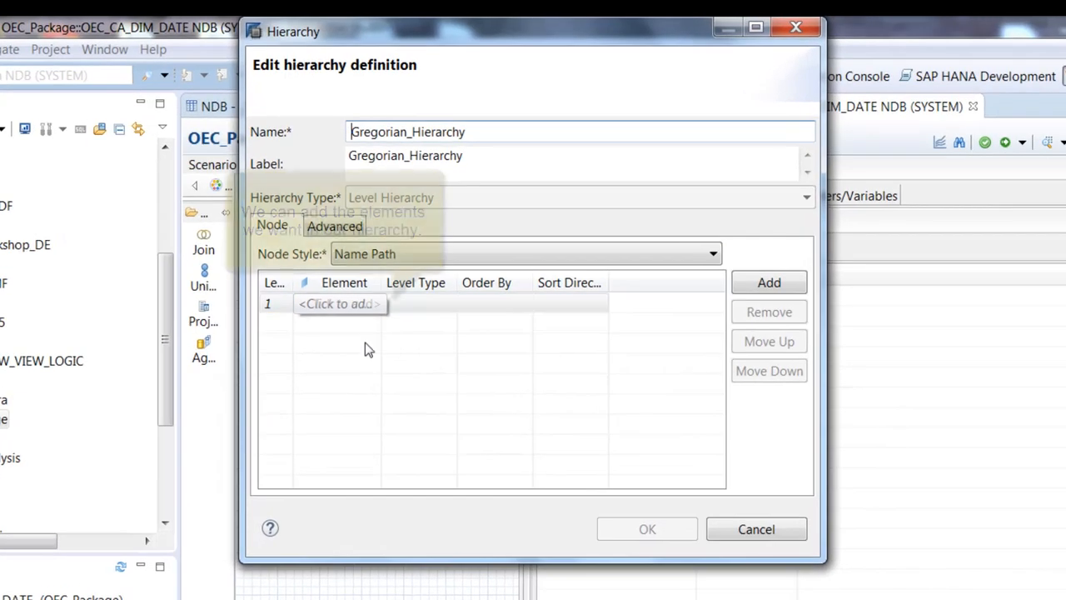
pyautogui.click(366, 305)
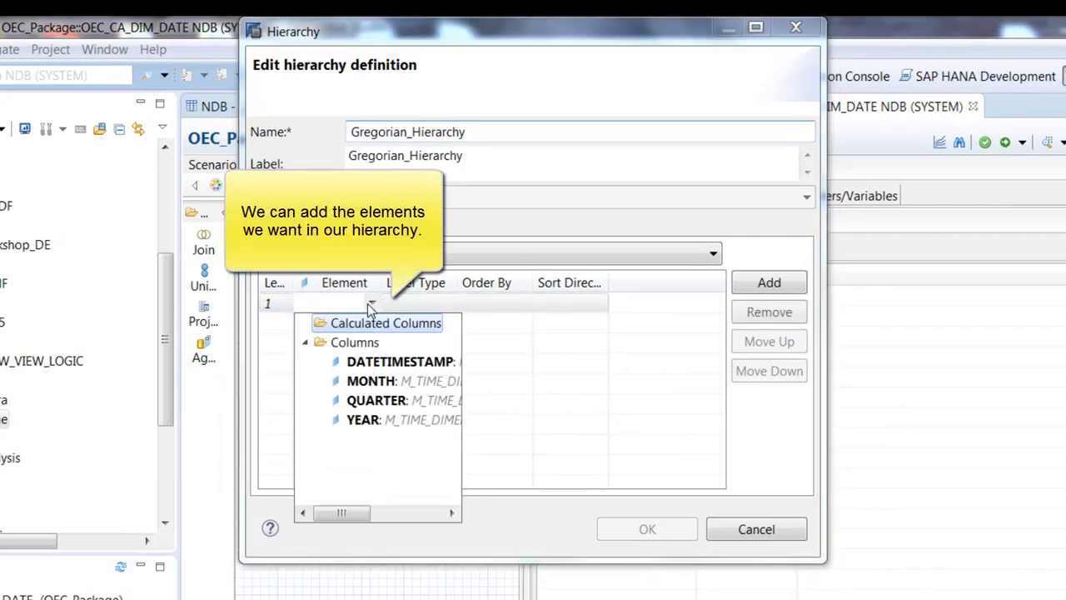
pyautogui.click(364, 419)
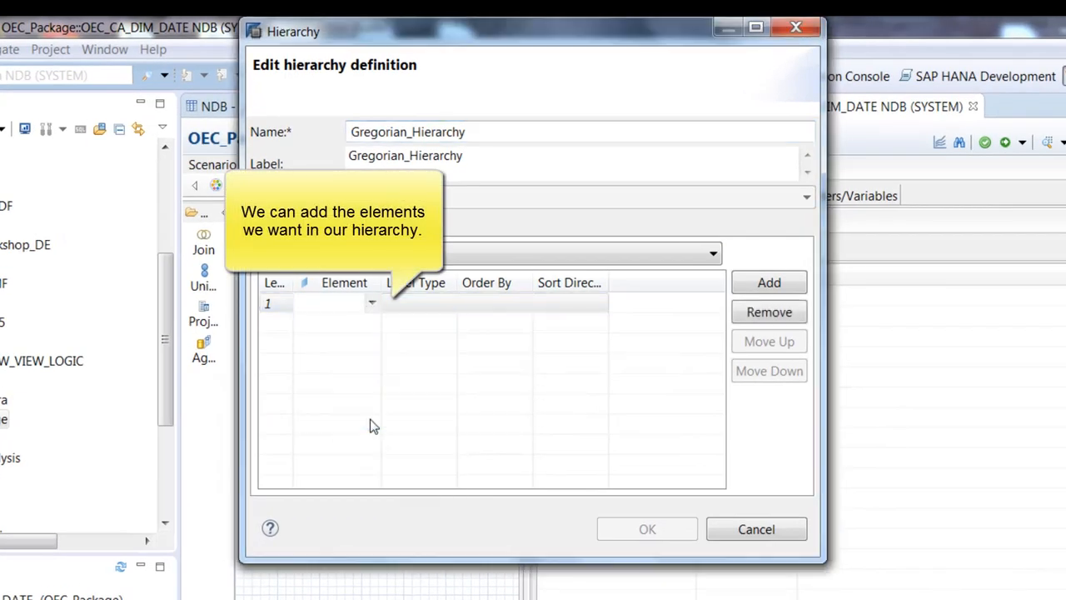
pyautogui.click(373, 324)
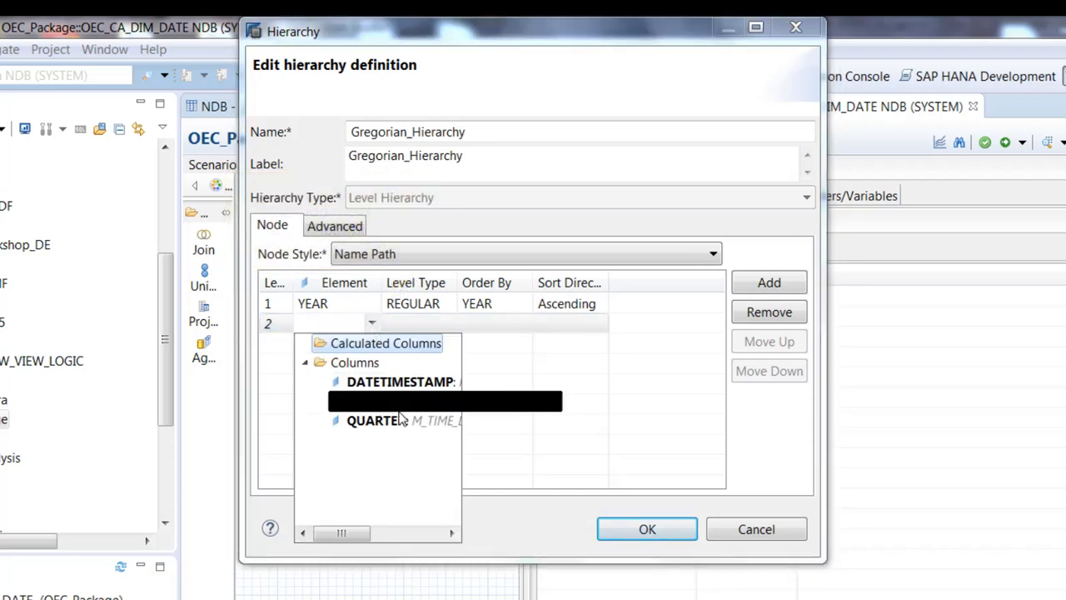
pyautogui.click(441, 422)
pyautogui.click(365, 344)
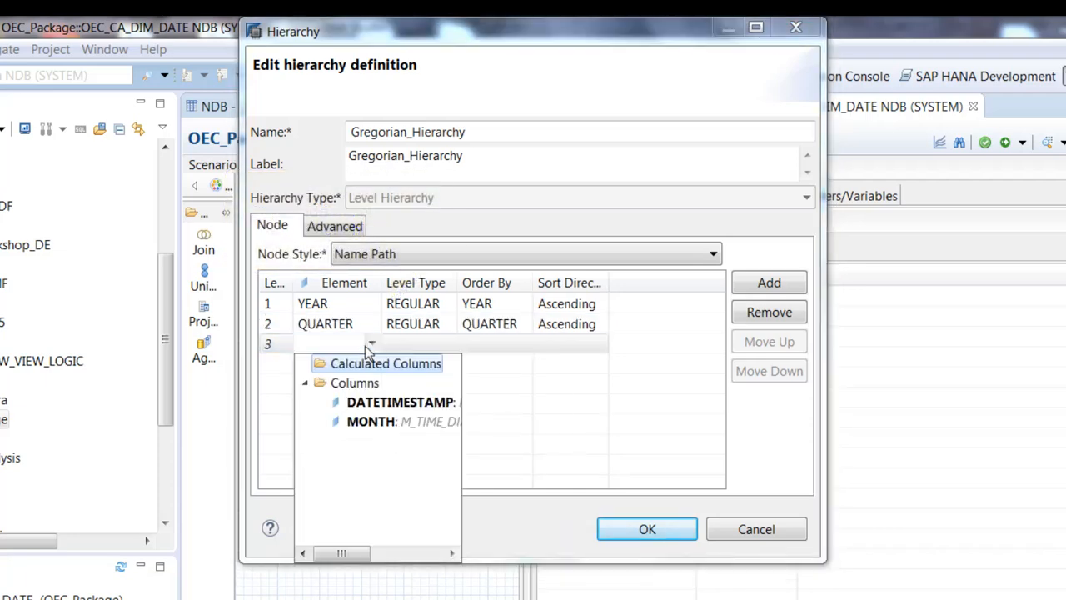
pyautogui.click(373, 422)
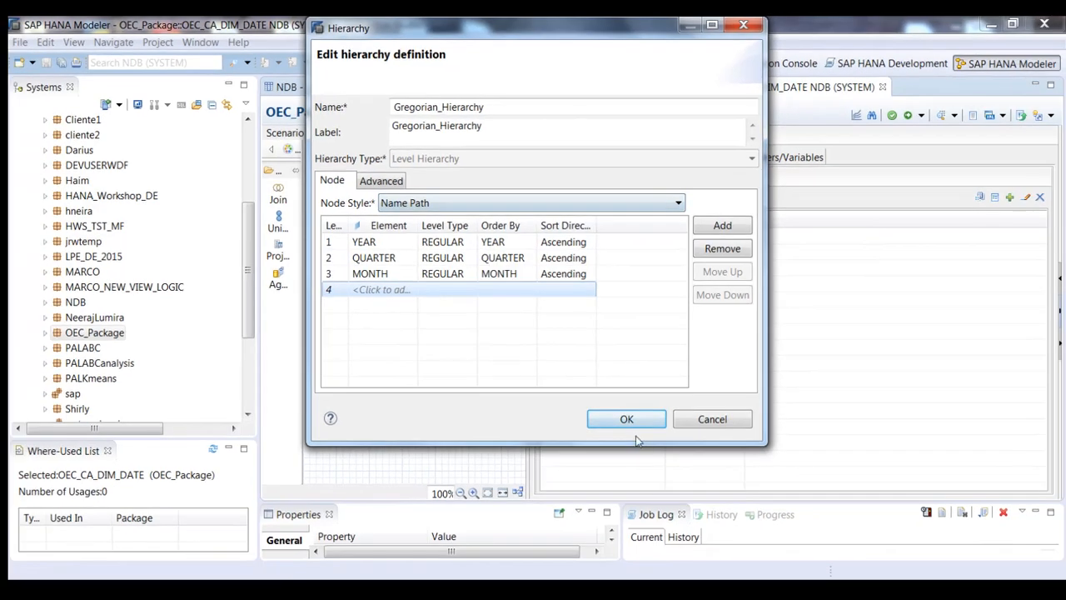
pyautogui.click(635, 467)
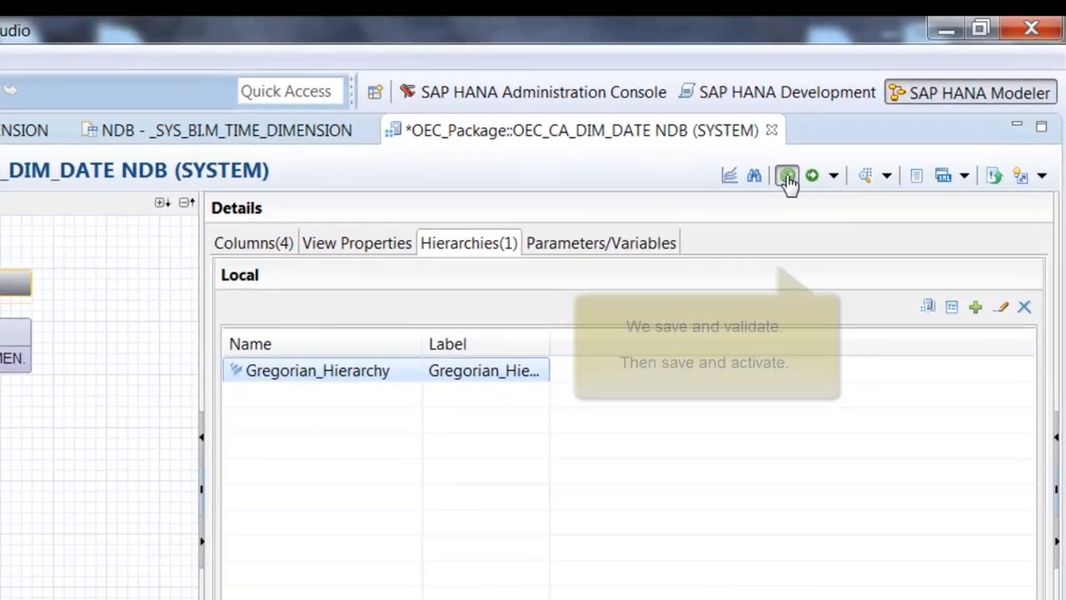
# Save and validate the OEC_CA_DIM_DATE calculation view, and save and activate it.
pyautogui.click(890, 116)
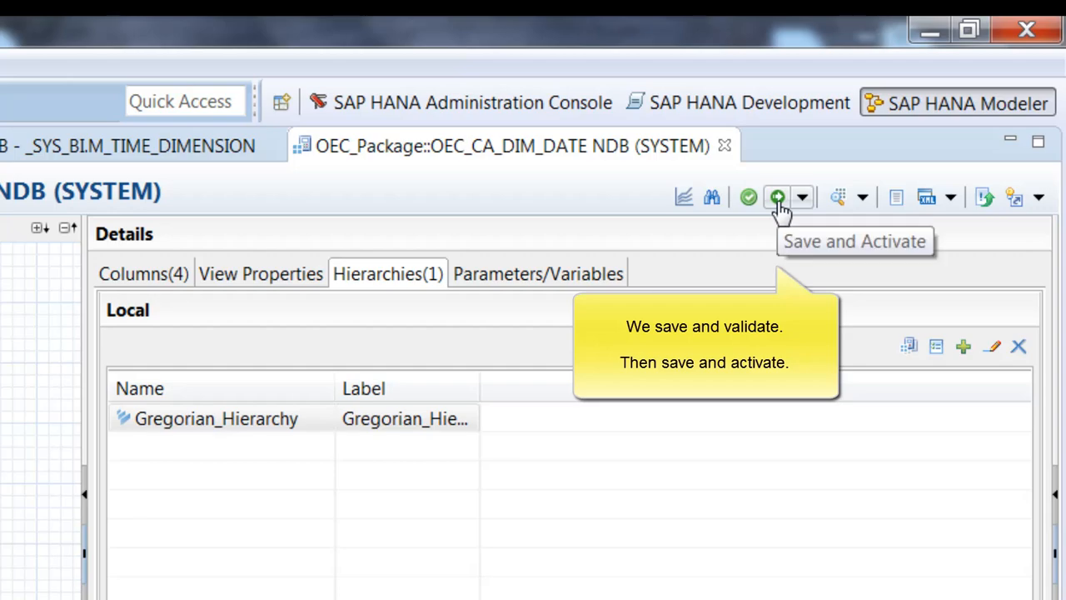
pyautogui.click(781, 209)
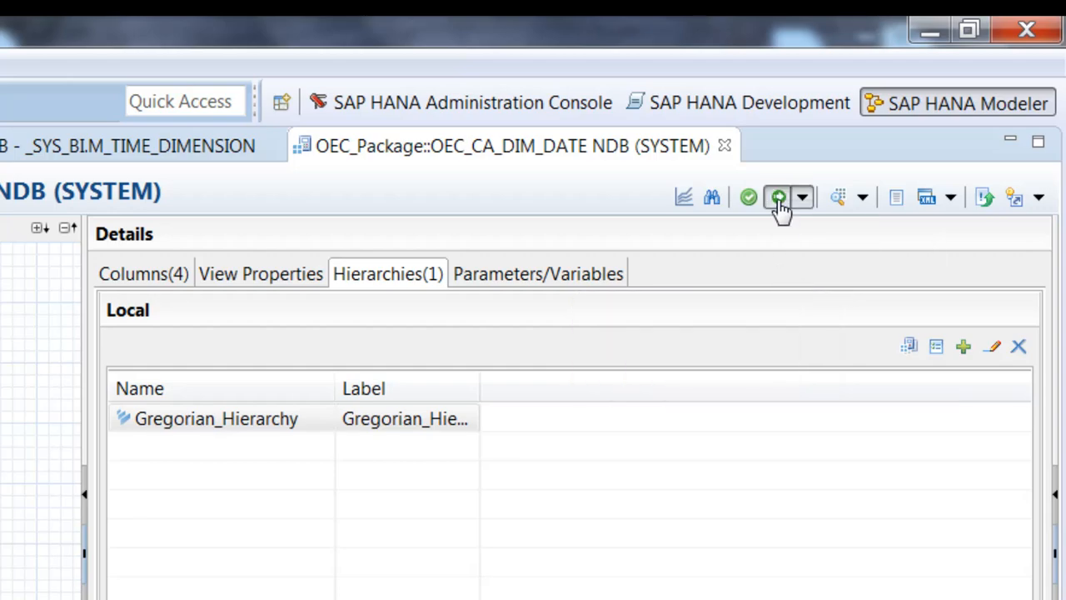